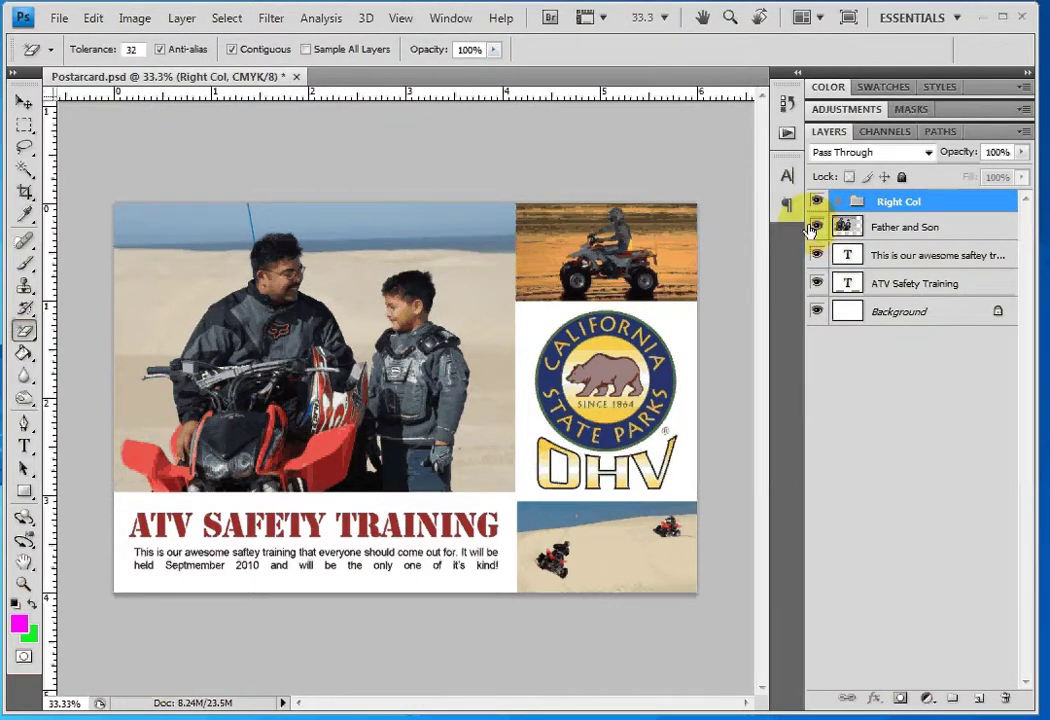
Move the Father and Son layer above the Right Col group in the layer stack
{"action": "left_click", "coordinate": [816, 227]}
{"action": "left_click", "coordinate": [816, 227]}
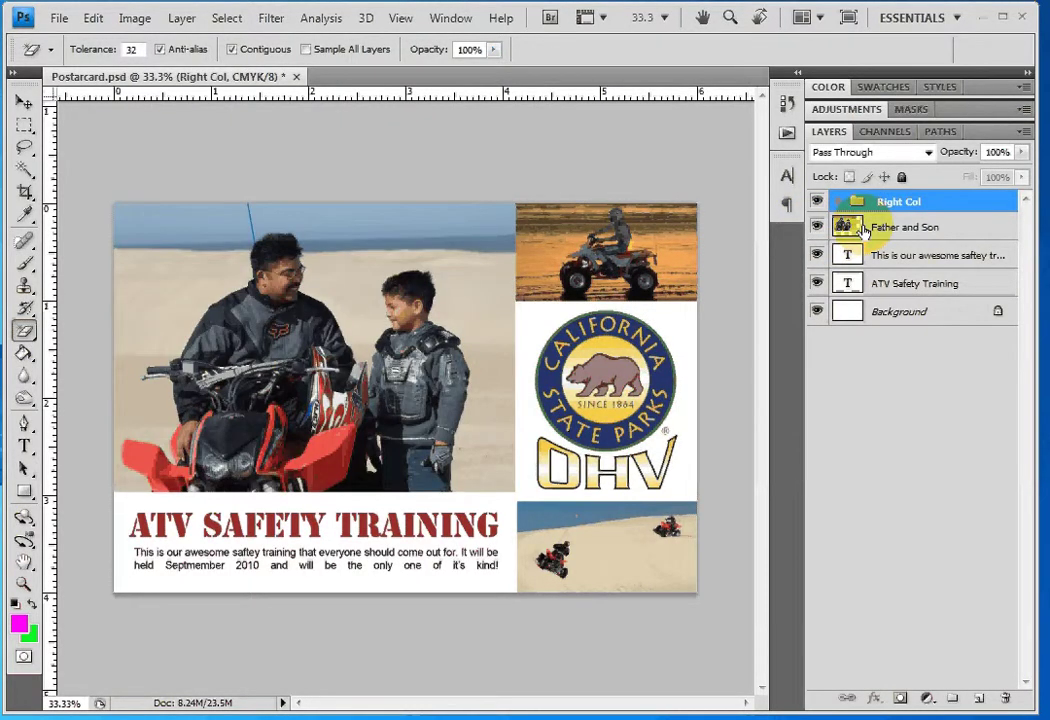
{"action": "left_click", "coordinate": [861, 229]}
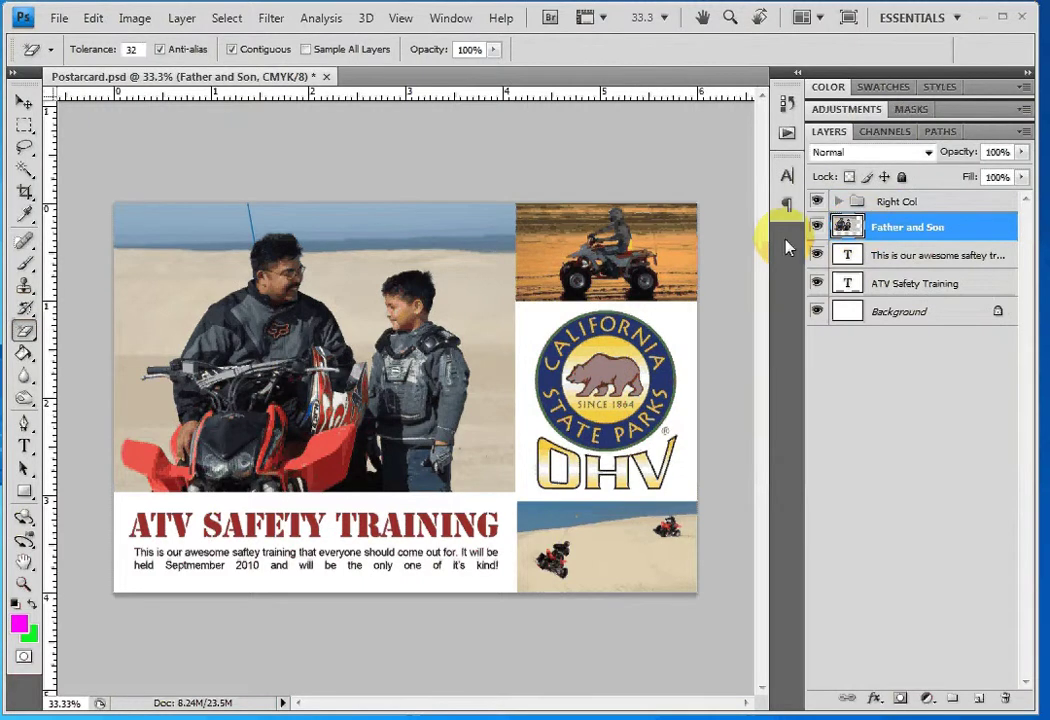
{"action": "left_click", "coordinate": [648, 418]}
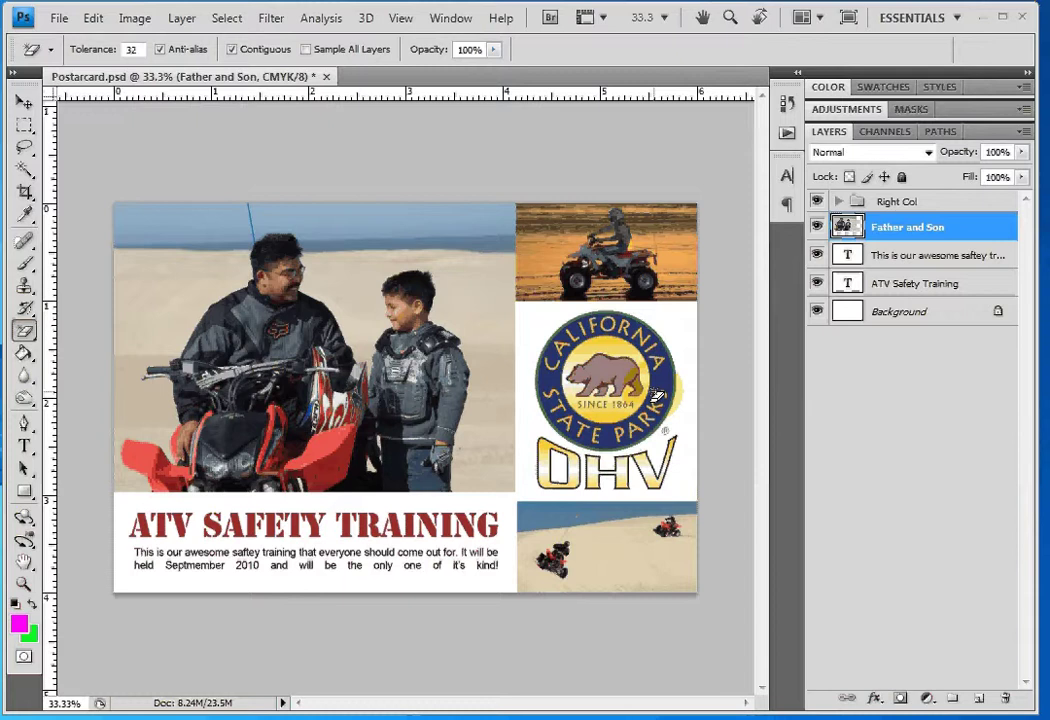
{"action": "key", "text": "ctrl+z"}
{"action": "left_click", "coordinate": [866, 203]}
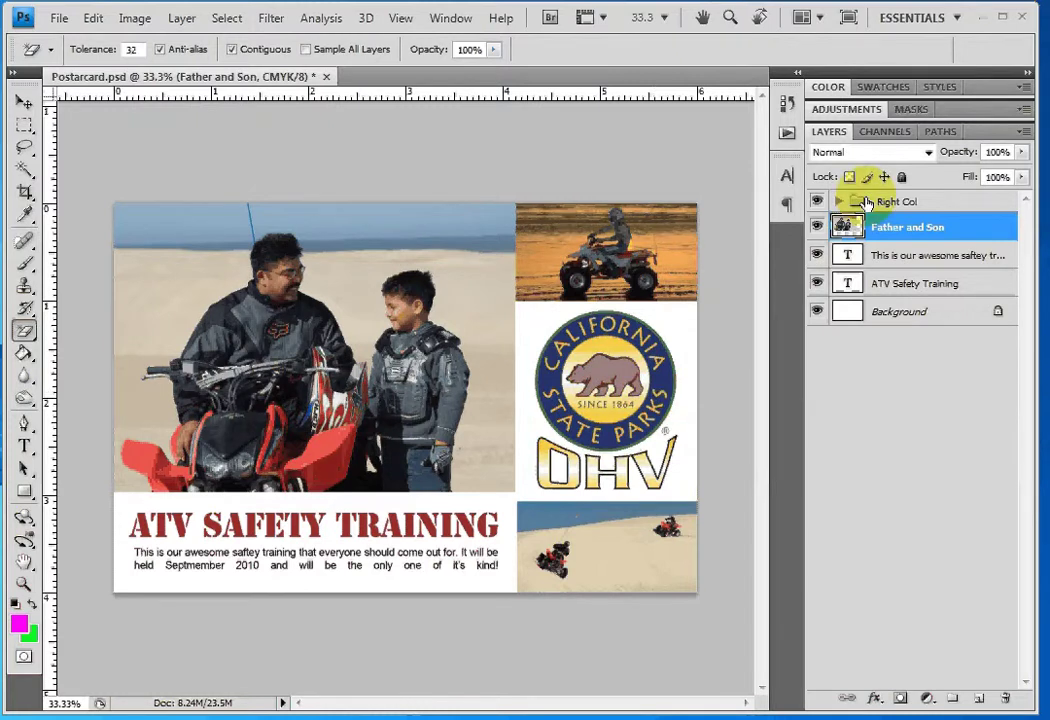
{"action": "left_click", "coordinate": [838, 230]}
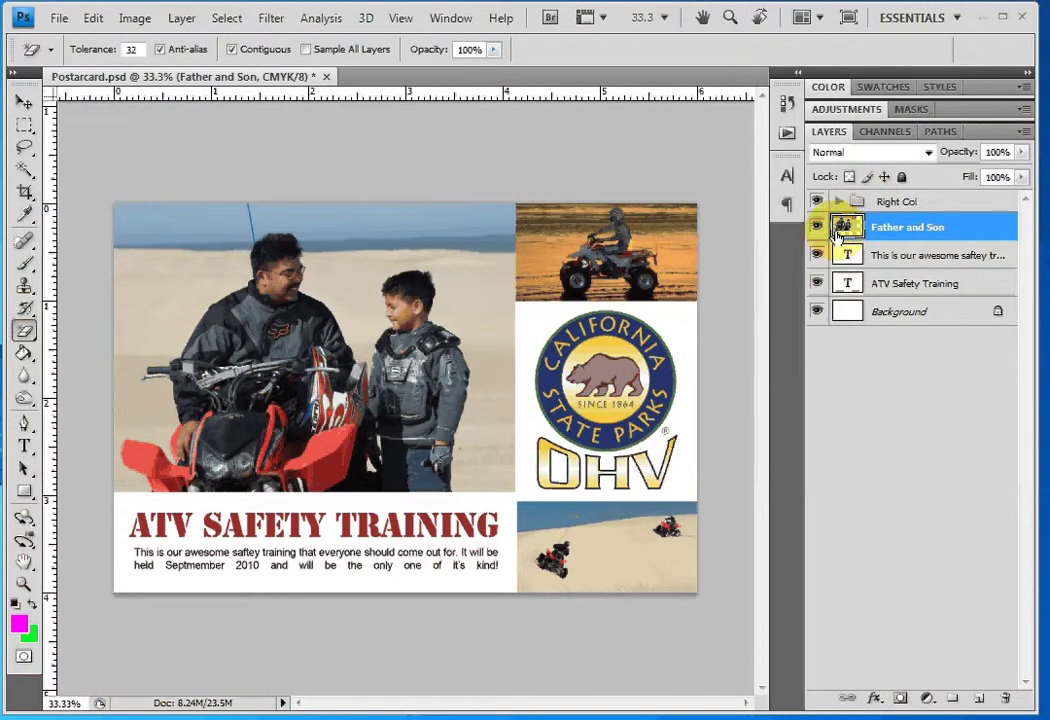
{"action": "left_click", "coordinate": [840, 234]}
{"action": "left_click_drag", "start_coordinate": [840, 234], "coordinate": [860, 196]}
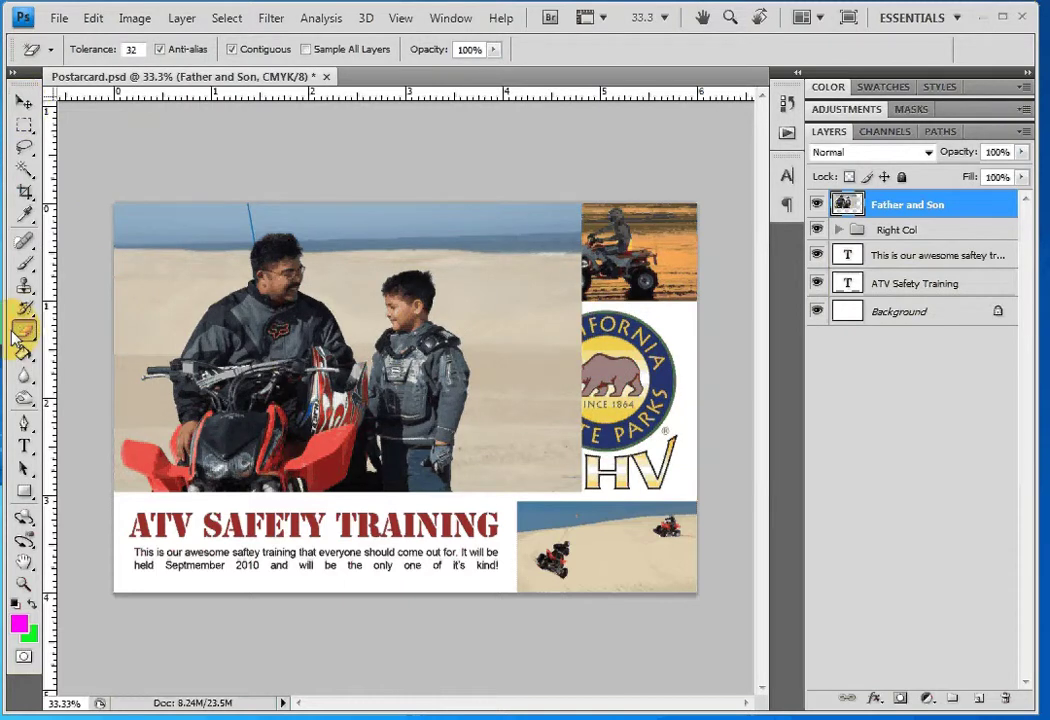
Switch from the Magic Eraser to the standard Eraser tool
{"action": "left_click_drag", "start_coordinate": [14, 336], "coordinate": [62, 333]}
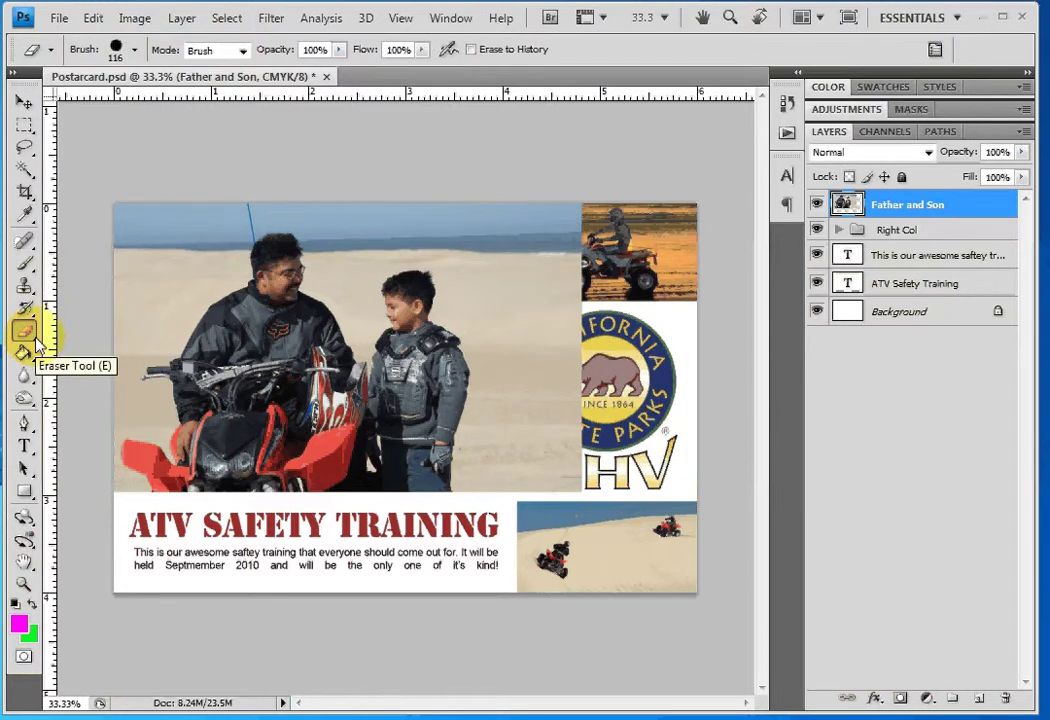
{"action": "left_click", "coordinate": [25, 332]}
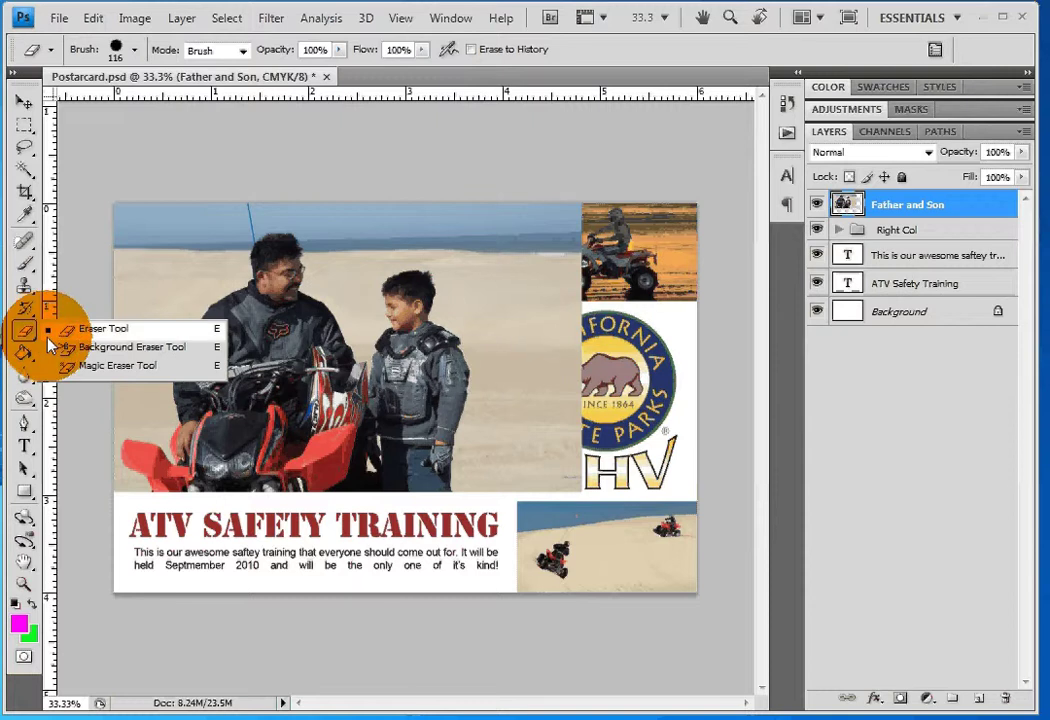
{"action": "mouse_move", "coordinate": [50, 343]}
{"action": "left_mouse_down"}
{"action": "mouse_move", "coordinate": [130, 350]}
{"action": "mouse_move", "coordinate": [150, 362]}
{"action": "mouse_move", "coordinate": [141, 375]}
{"action": "mouse_move", "coordinate": [136, 350]}
{"action": "mouse_move", "coordinate": [113, 337]}
{"action": "left_mouse_up"}
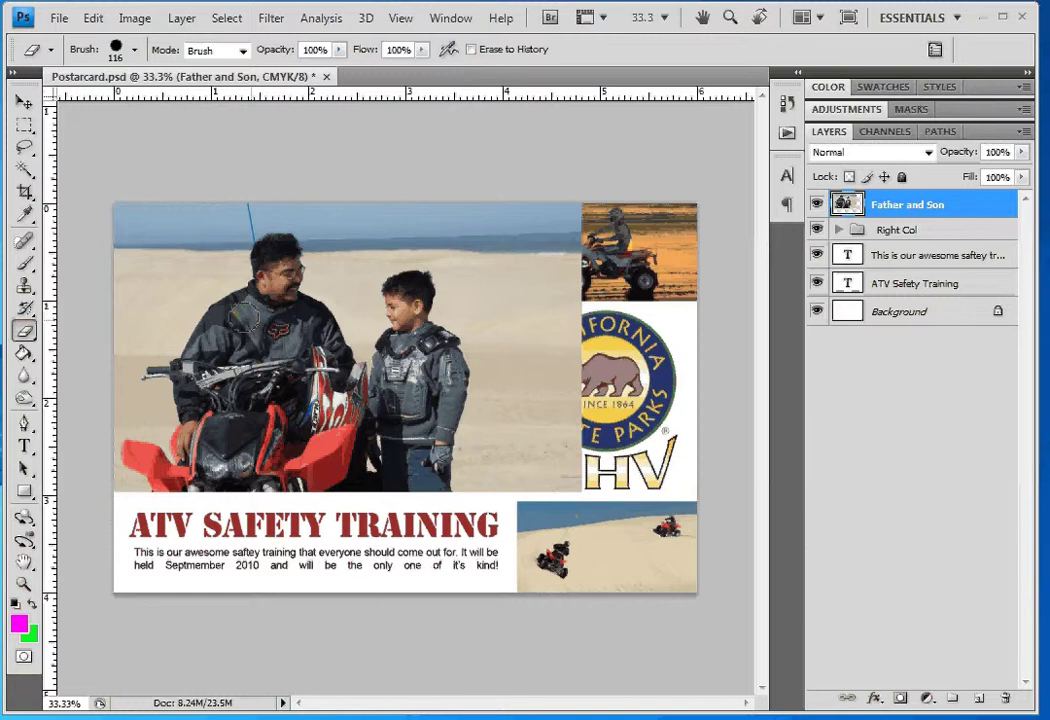
Erase a freehand scribble across the father and son photo and revert it through the document history
{"action": "left_click", "coordinate": [155, 303]}
{"action": "mouse_move", "coordinate": [155, 303]}
{"action": "left_mouse_down"}
{"action": "mouse_move", "coordinate": [252, 312]}
{"action": "mouse_move", "coordinate": [436, 297]}
{"action": "mouse_move", "coordinate": [237, 427]}
{"action": "mouse_move", "coordinate": [254, 390]}
{"action": "mouse_move", "coordinate": [544, 251]}
{"action": "mouse_move", "coordinate": [562, 255]}
{"action": "mouse_move", "coordinate": [278, 228]}
{"action": "mouse_move", "coordinate": [152, 240]}
{"action": "mouse_move", "coordinate": [278, 438]}
{"action": "left_mouse_up"}
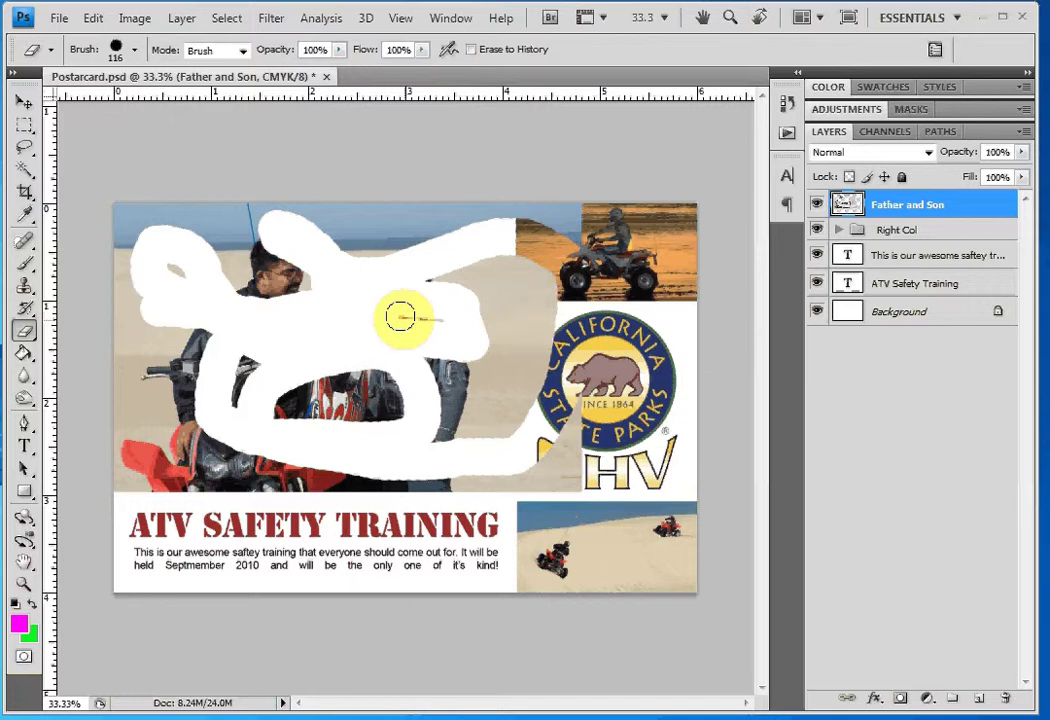
{"action": "left_click", "coordinate": [455, 20]}
{"action": "left_click", "coordinate": [470, 299]}
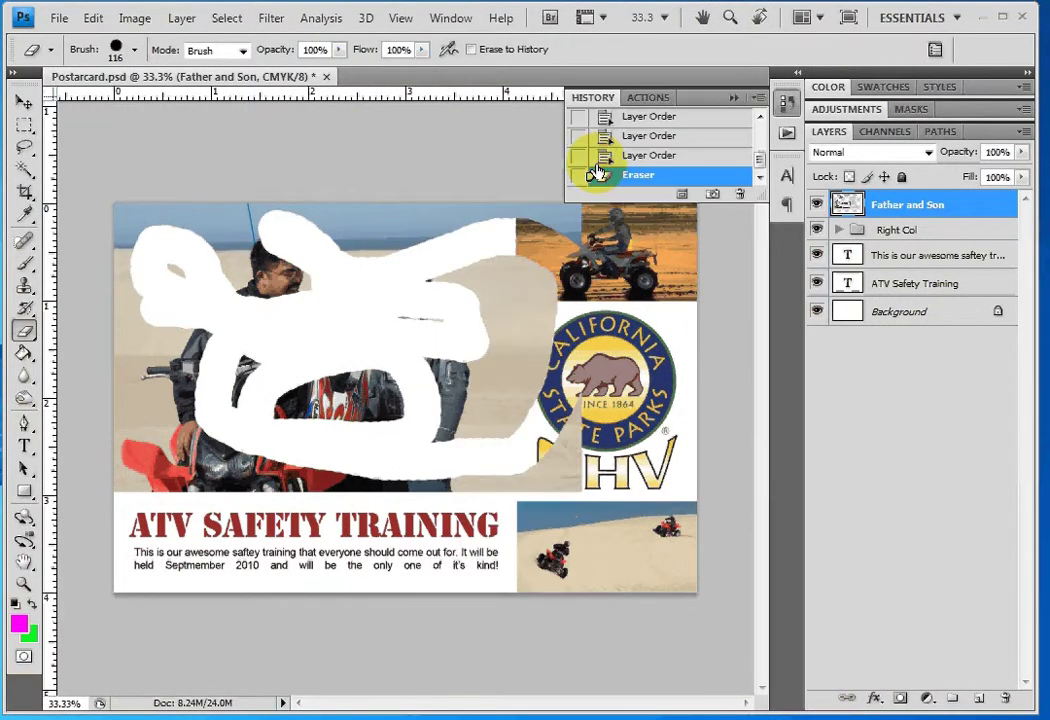
{"action": "left_click", "coordinate": [647, 158]}
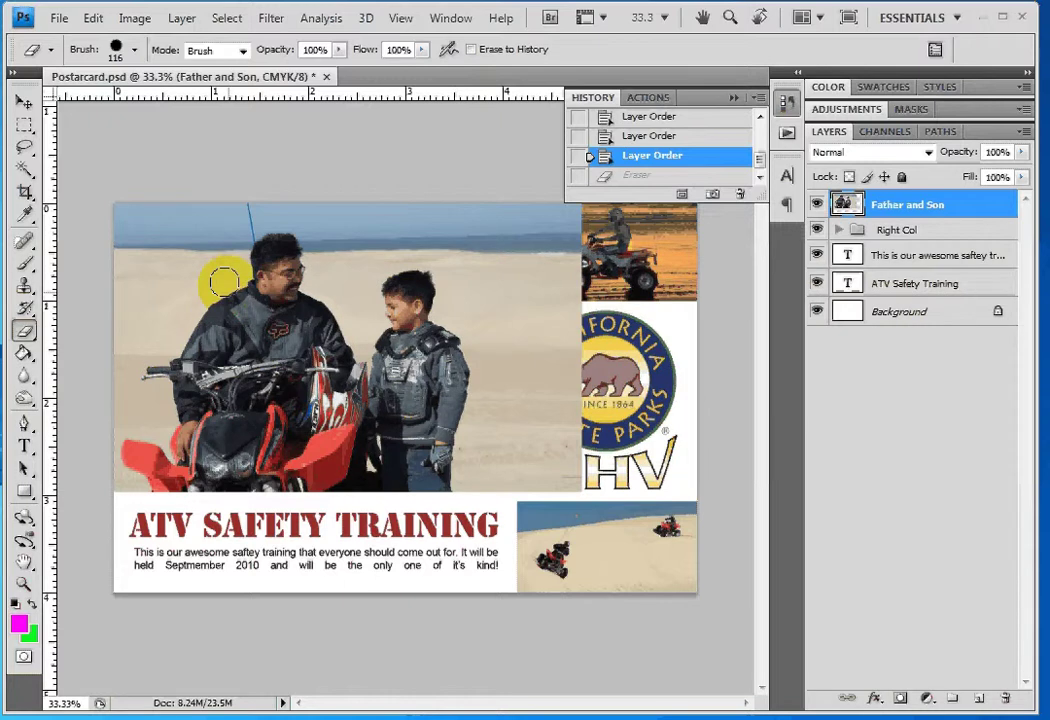
Erase a straight horizontal band across the photo at the height of the father's head
{"action": "left_click_drag", "start_coordinate": [172, 243], "coordinate": [167, 253]}
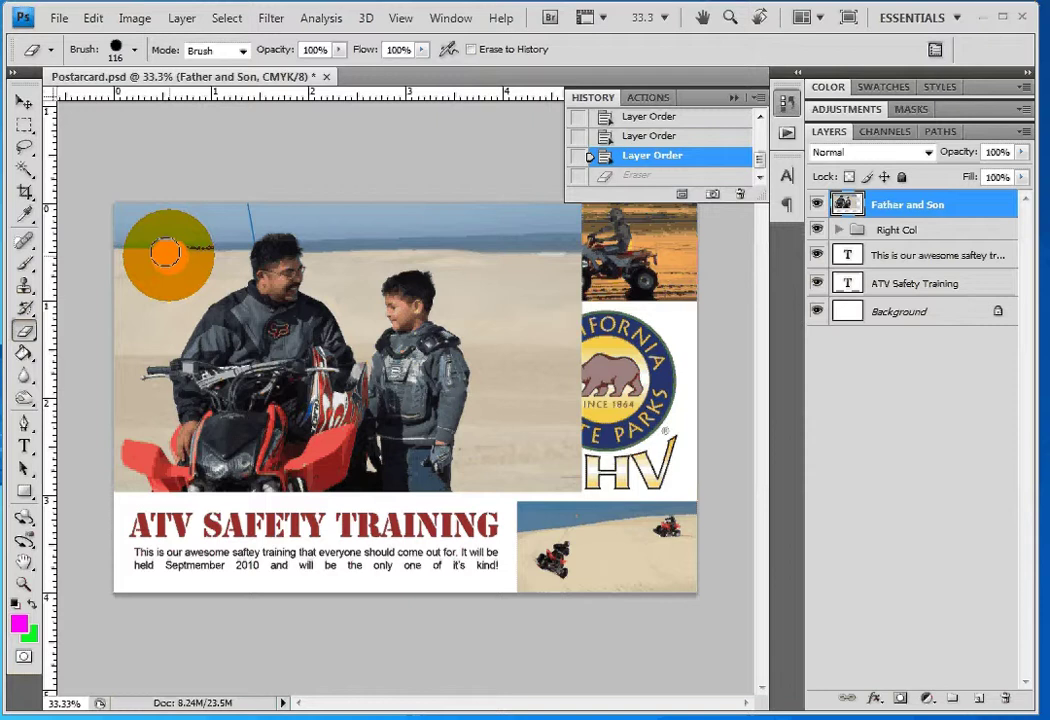
{"action": "mouse_move", "coordinate": [167, 253]}
{"action": "left_mouse_down"}
{"action": "mouse_move", "coordinate": [258, 253]}
{"action": "mouse_move", "coordinate": [414, 292]}
{"action": "left_mouse_up"}
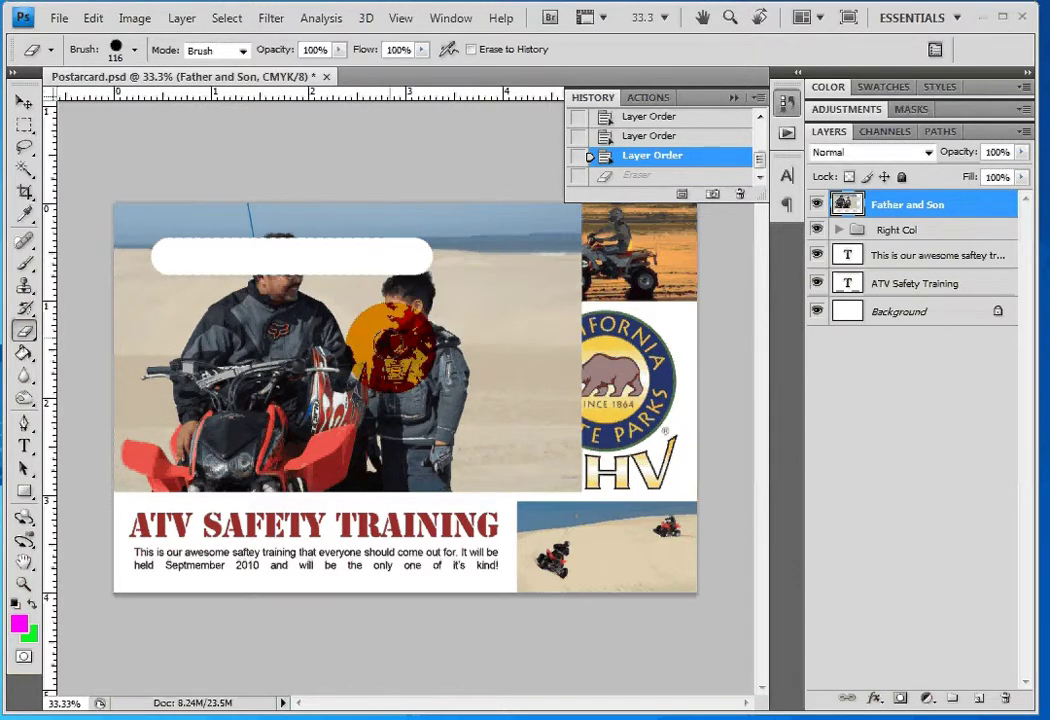
{"action": "mouse_move", "coordinate": [391, 346]}
{"action": "left_mouse_down"}
{"action": "mouse_move", "coordinate": [479, 353]}
{"action": "mouse_move", "coordinate": [468, 353]}
{"action": "left_mouse_up"}
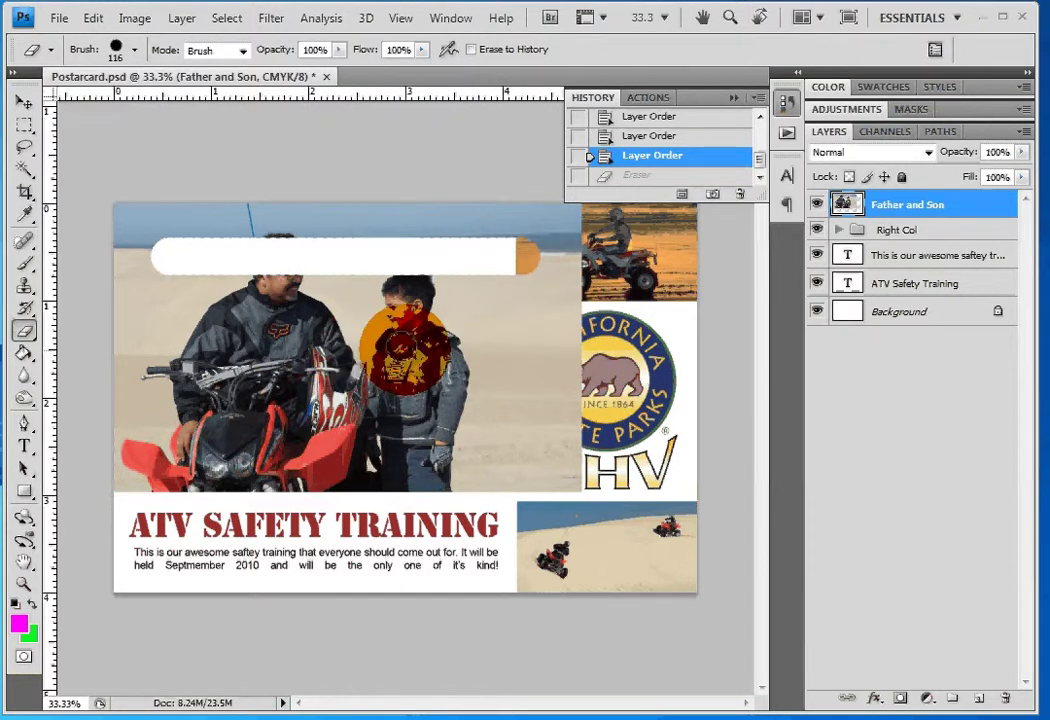
{"action": "left_click", "coordinate": [443, 243]}
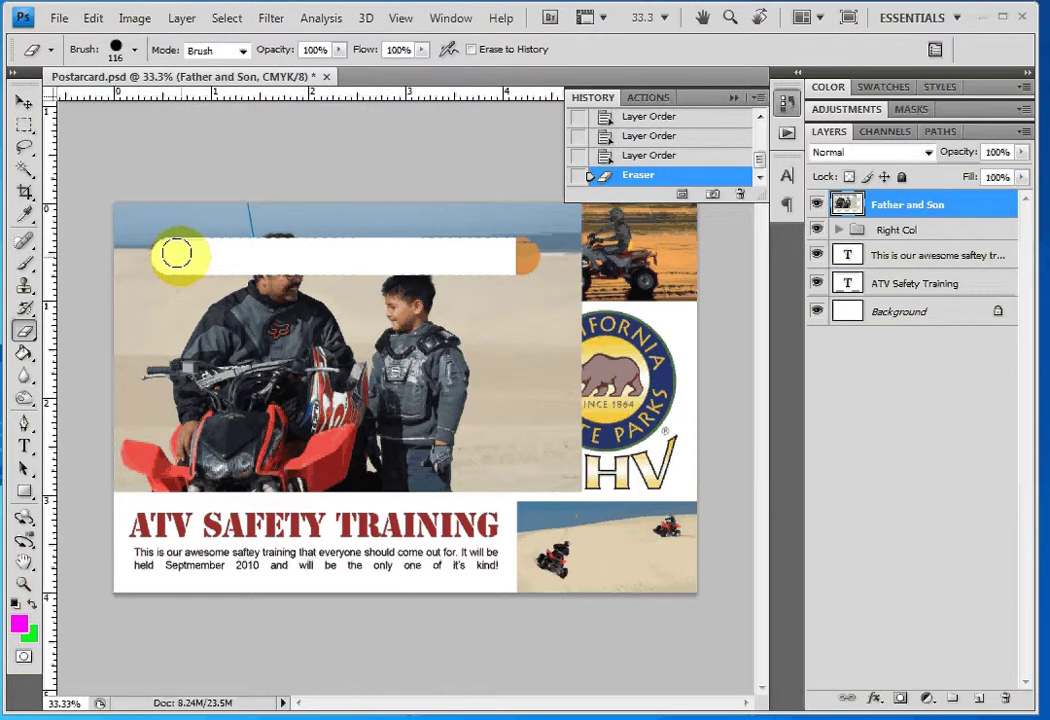
{"action": "left_click_drag", "start_coordinate": [176, 254], "coordinate": [196, 254]}
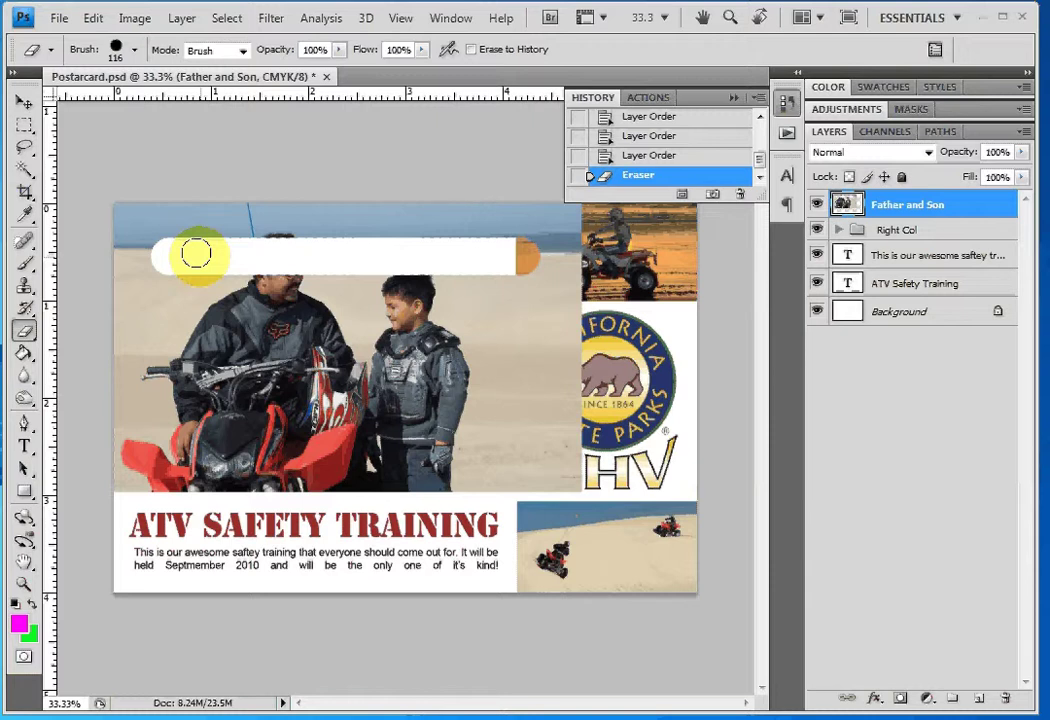
{"action": "mouse_move", "coordinate": [196, 254]}
{"action": "left_mouse_down"}
{"action": "mouse_move", "coordinate": [148, 256]}
{"action": "mouse_move", "coordinate": [451, 270]}
{"action": "mouse_move", "coordinate": [139, 228]}
{"action": "left_mouse_up"}
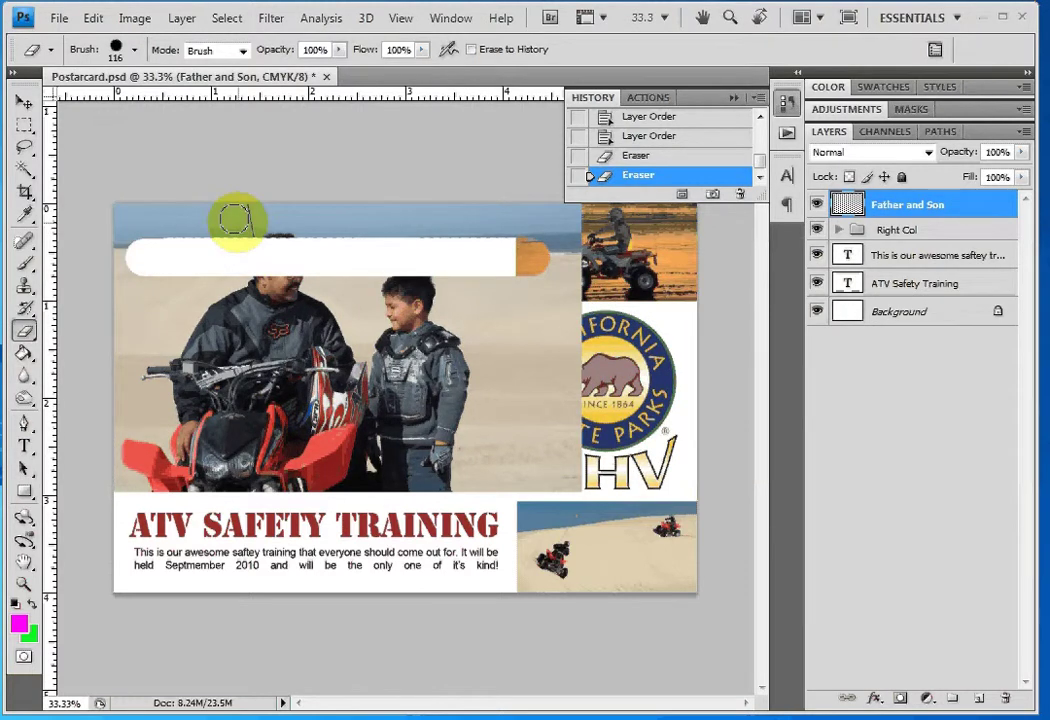
Browse the eraser's brush presets and erase a short vertical stroke from the photo's upper edge over the boy's head
{"action": "left_click", "coordinate": [137, 52]}
{"action": "left_click", "coordinate": [226, 300]}
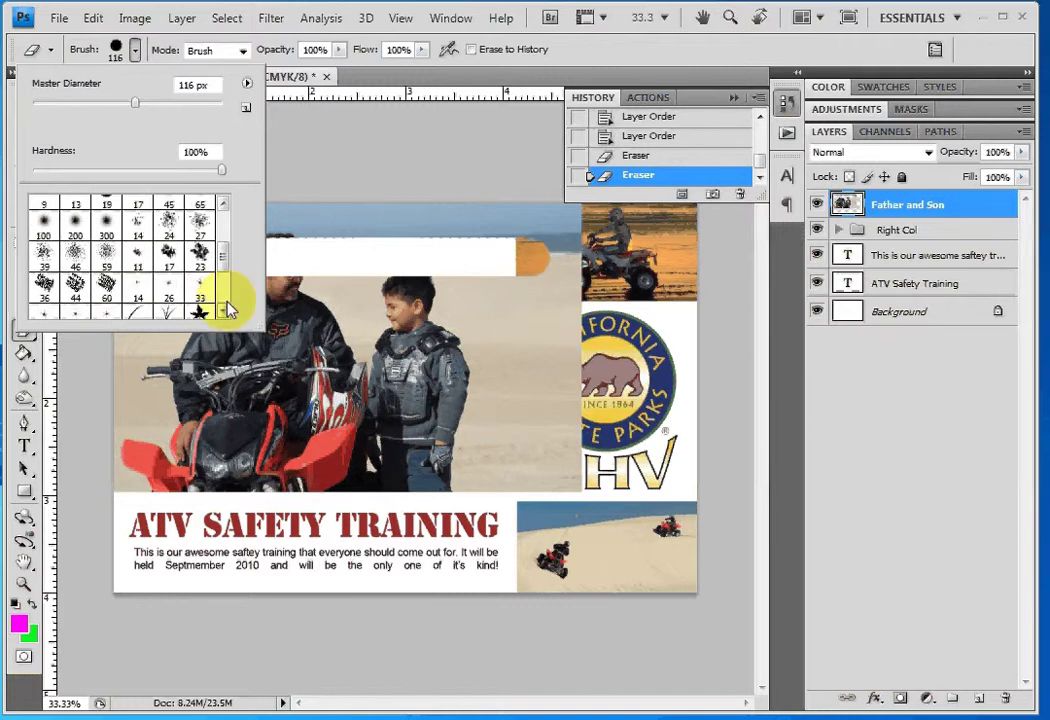
{"action": "mouse_move", "coordinate": [222, 262]}
{"action": "left_mouse_down"}
{"action": "mouse_move", "coordinate": [224, 232]}
{"action": "mouse_move", "coordinate": [222, 302]}
{"action": "left_mouse_up"}
{"action": "left_click", "coordinate": [303, 255]}
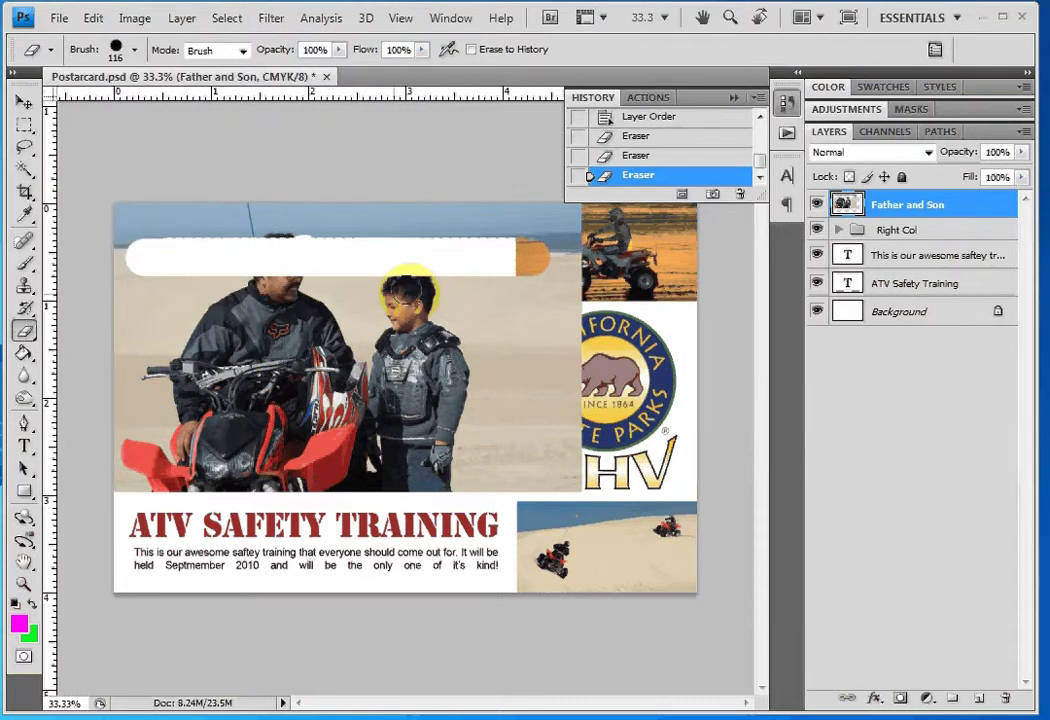
{"action": "left_click_drag", "start_coordinate": [411, 217], "coordinate": [409, 283]}
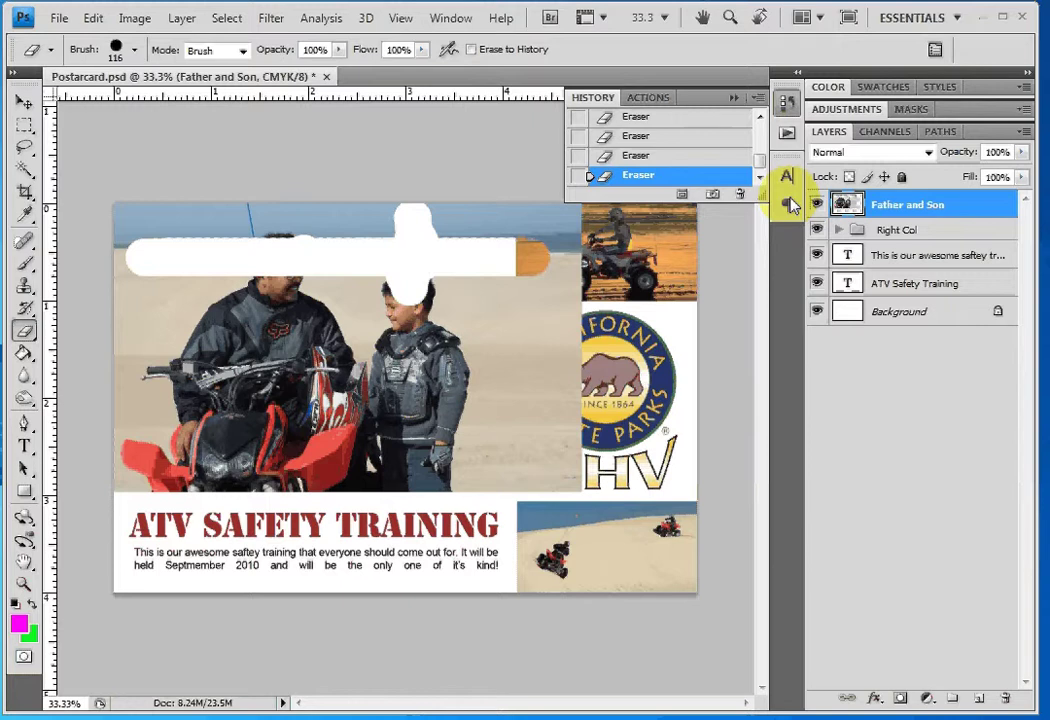
Revert the document history to the last layer reorder before the eraser strokes and collapse the history
{"action": "scroll", "coordinate": [757, 135], "scroll_direction": "up", "scroll_amount": 3}
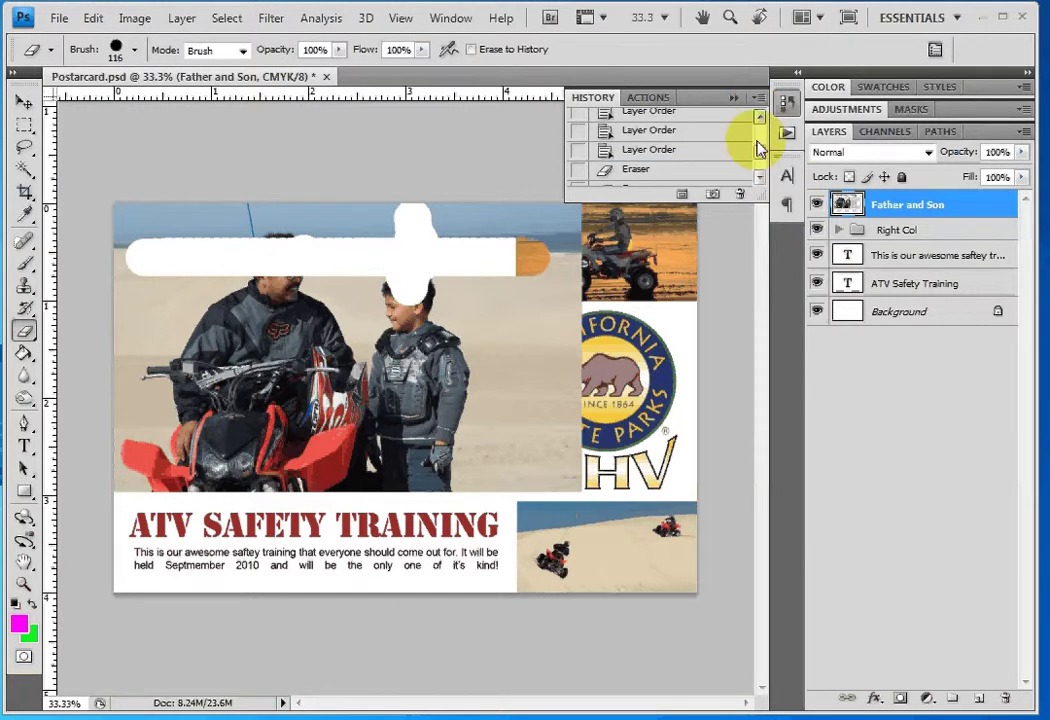
{"action": "left_click", "coordinate": [745, 149]}
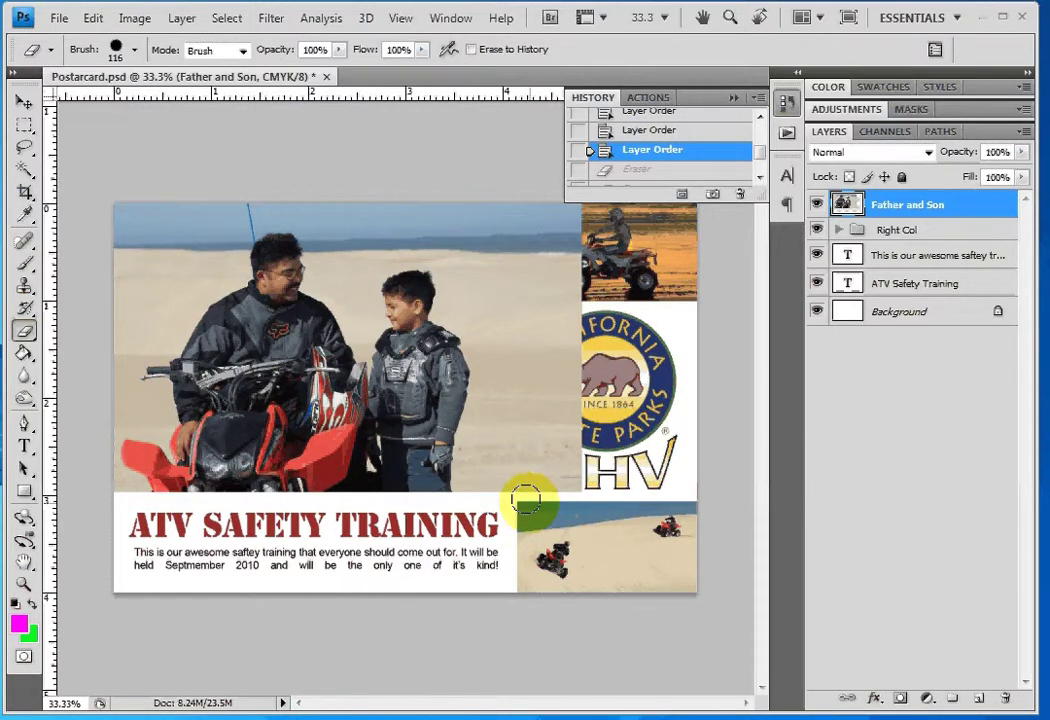
{"action": "left_click", "coordinate": [788, 104]}
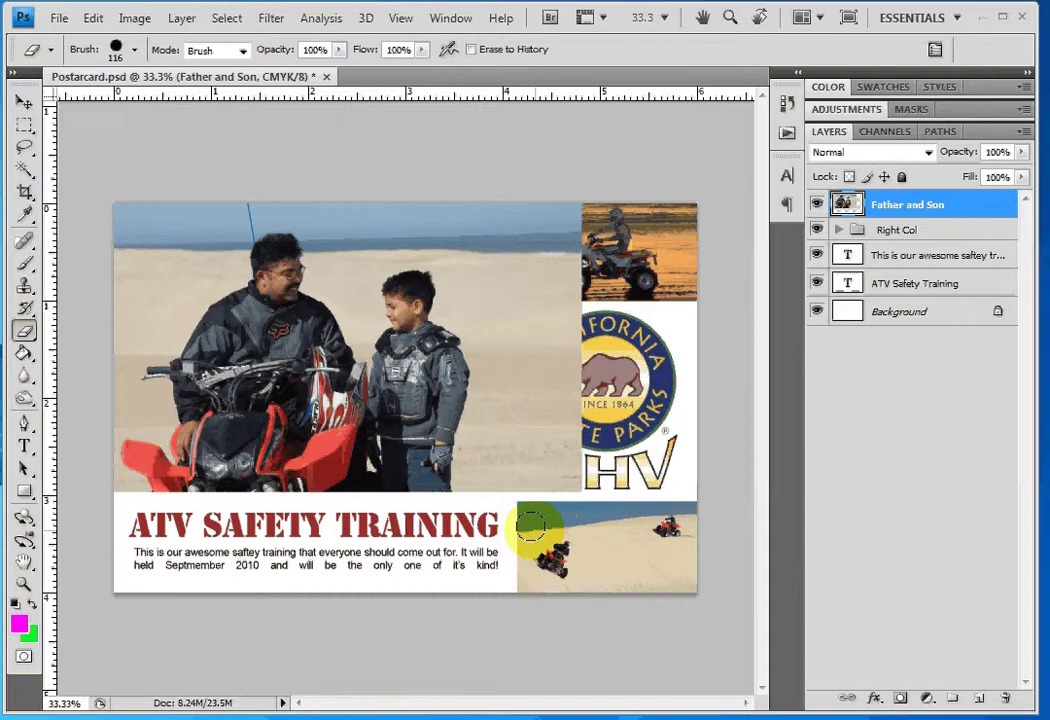
Erase the part of the Father and Son photo that overlaps the right column, using straight vertical eraser strokes
{"action": "left_click_drag", "start_coordinate": [530, 527], "coordinate": [531, 524]}
{"action": "left_click", "coordinate": [531, 522]}
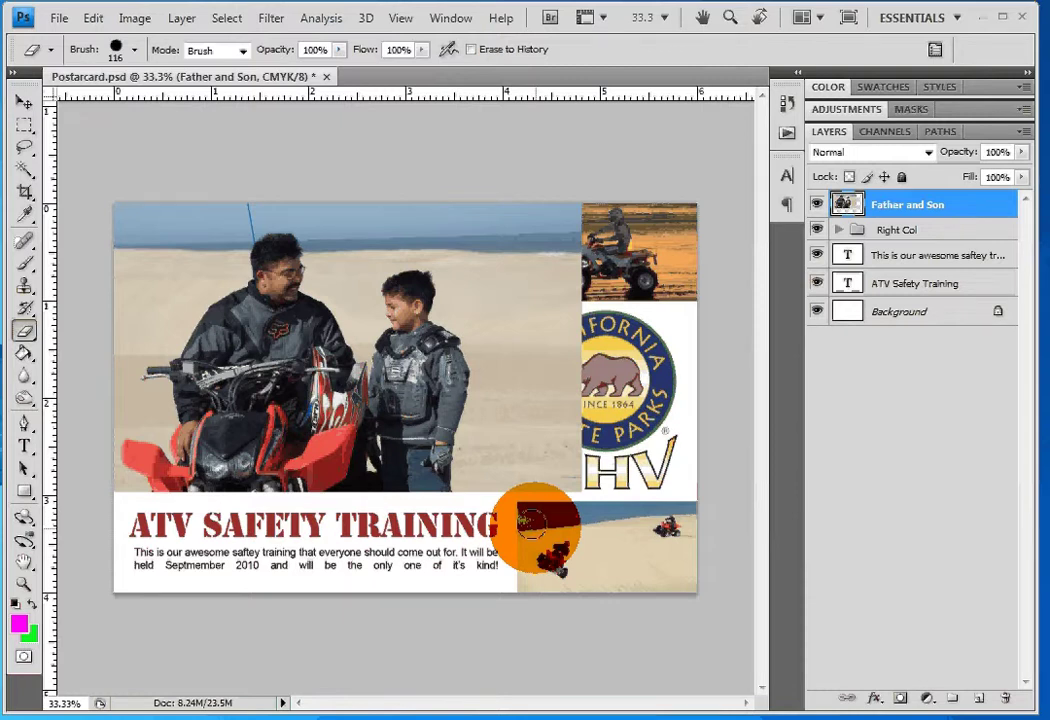
{"action": "mouse_move", "coordinate": [531, 522]}
{"action": "left_mouse_down"}
{"action": "mouse_move", "coordinate": [535, 320]}
{"action": "mouse_move", "coordinate": [496, 260]}
{"action": "mouse_move", "coordinate": [542, 176]}
{"action": "mouse_move", "coordinate": [508, 312]}
{"action": "mouse_move", "coordinate": [527, 164]}
{"action": "mouse_move", "coordinate": [497, 230]}
{"action": "mouse_move", "coordinate": [507, 181]}
{"action": "mouse_move", "coordinate": [532, 181]}
{"action": "mouse_move", "coordinate": [567, 253]}
{"action": "mouse_move", "coordinate": [541, 512]}
{"action": "left_mouse_up"}
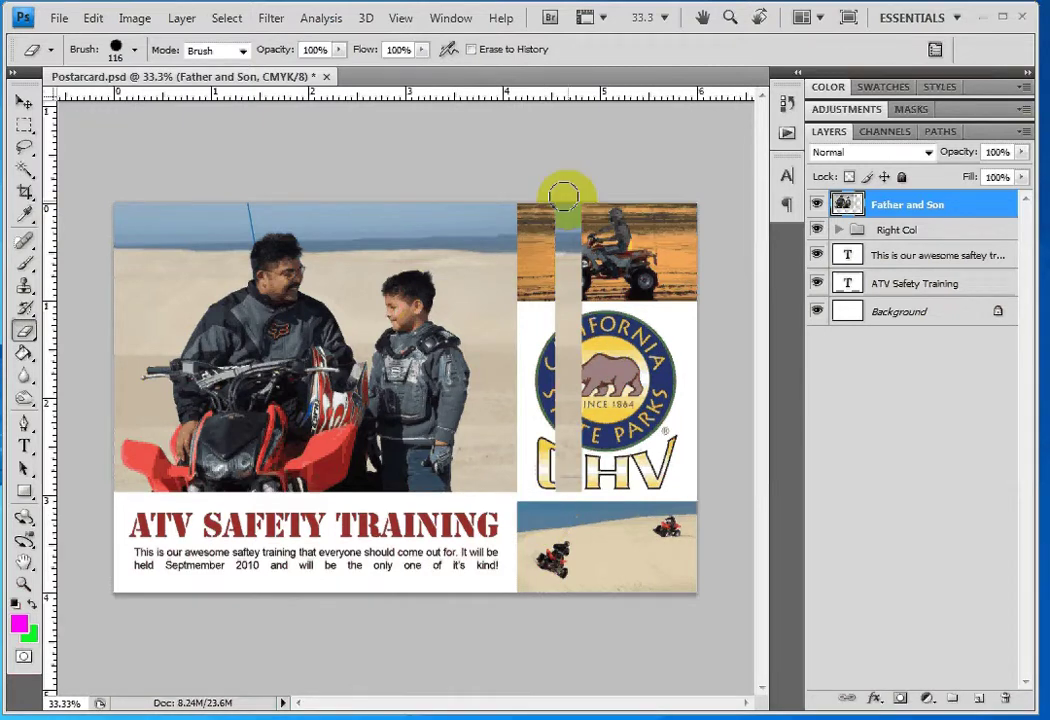
{"action": "mouse_move", "coordinate": [563, 196]}
{"action": "left_mouse_down"}
{"action": "mouse_move", "coordinate": [575, 303]}
{"action": "mouse_move", "coordinate": [568, 375]}
{"action": "left_mouse_up"}
{"action": "key", "text": "ctrl+z"}
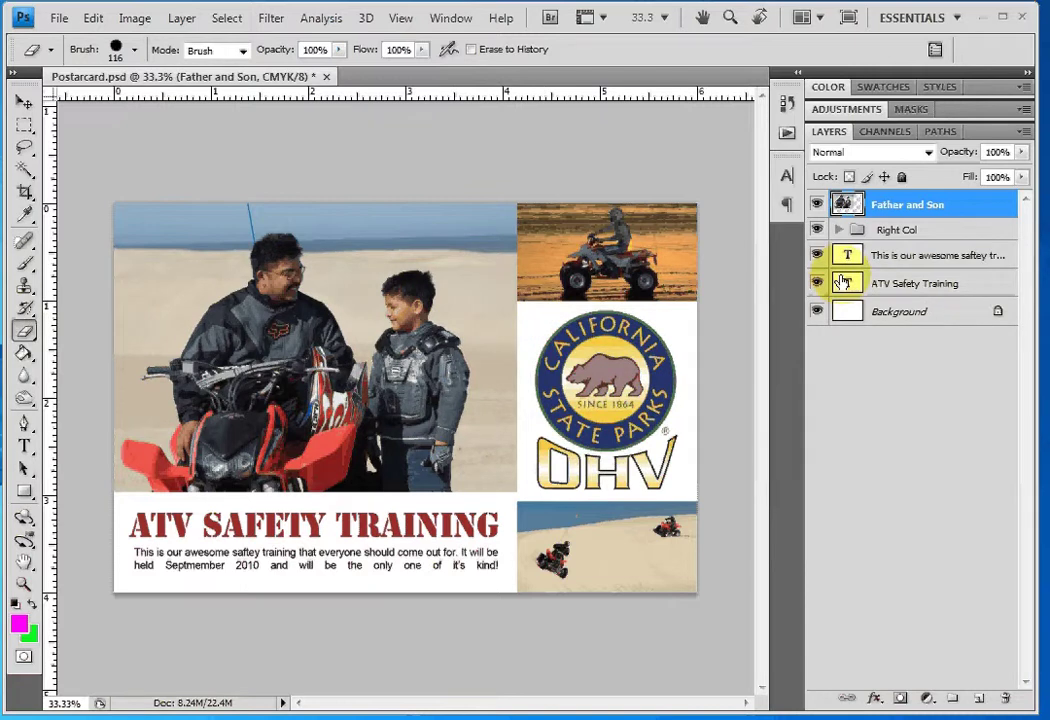
Erase the sky on both sides of the antenna and the blue ocean strip from the photo with the Magic Eraser
{"action": "left_click", "coordinate": [28, 343]}
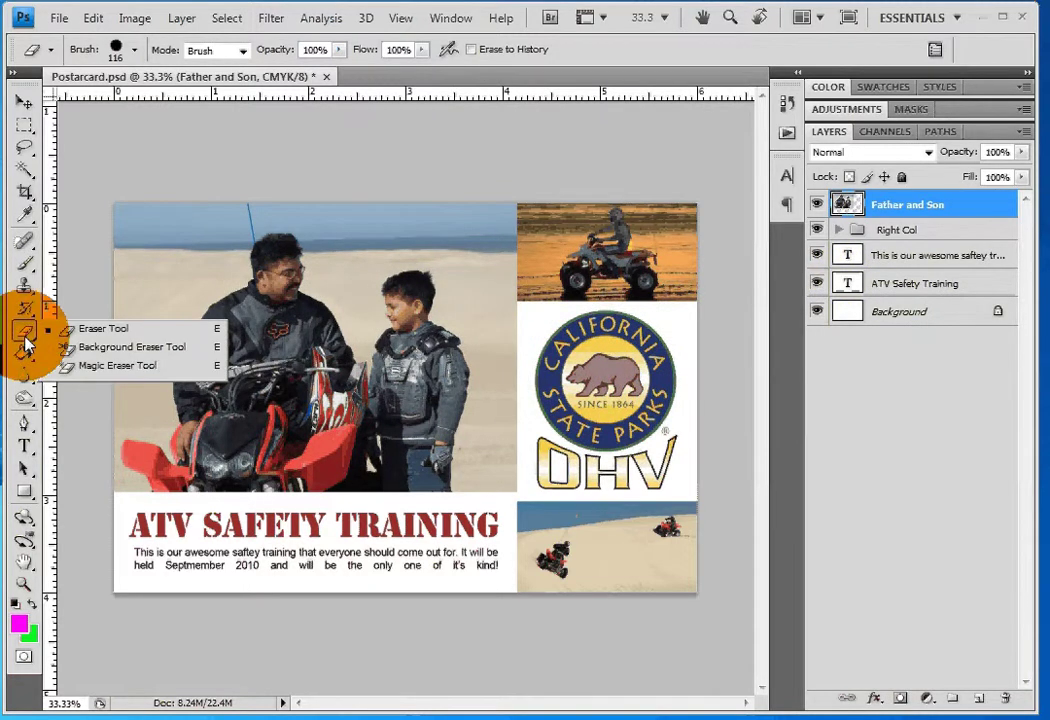
{"action": "left_click_drag", "start_coordinate": [28, 343], "coordinate": [160, 374]}
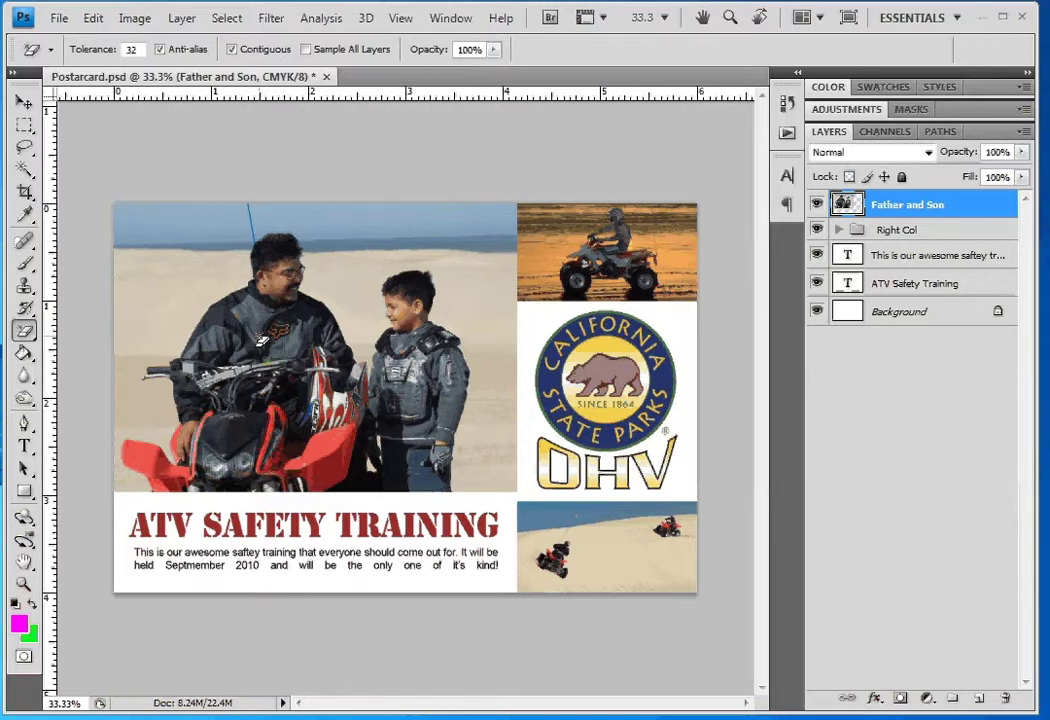
{"action": "left_click", "coordinate": [218, 229]}
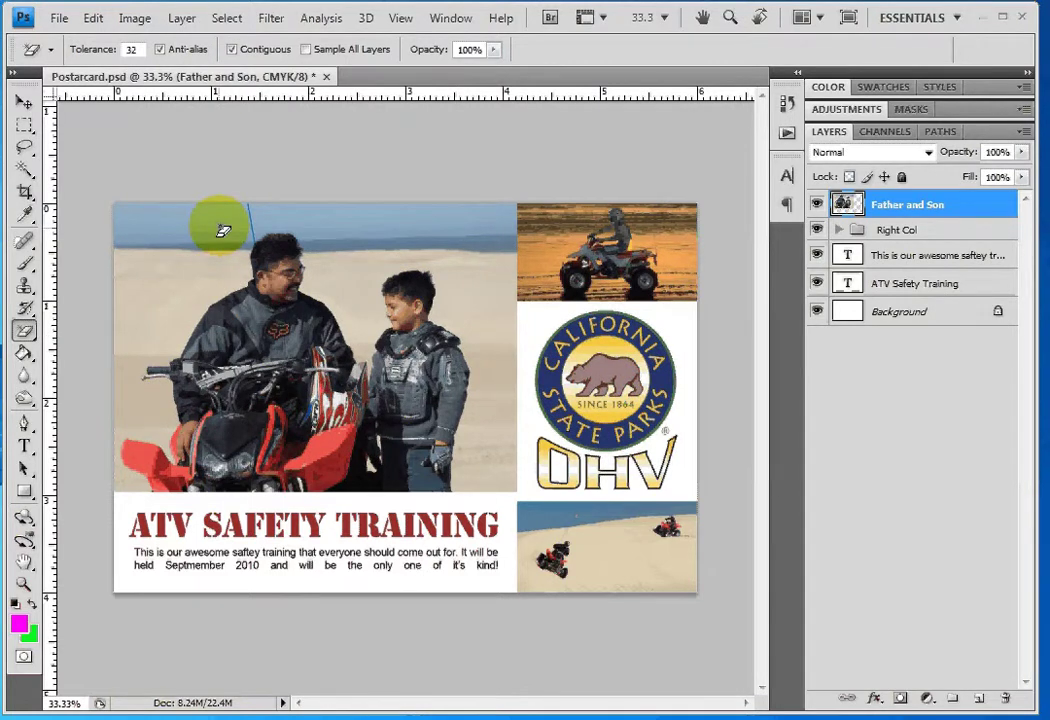
{"action": "left_click", "coordinate": [202, 238]}
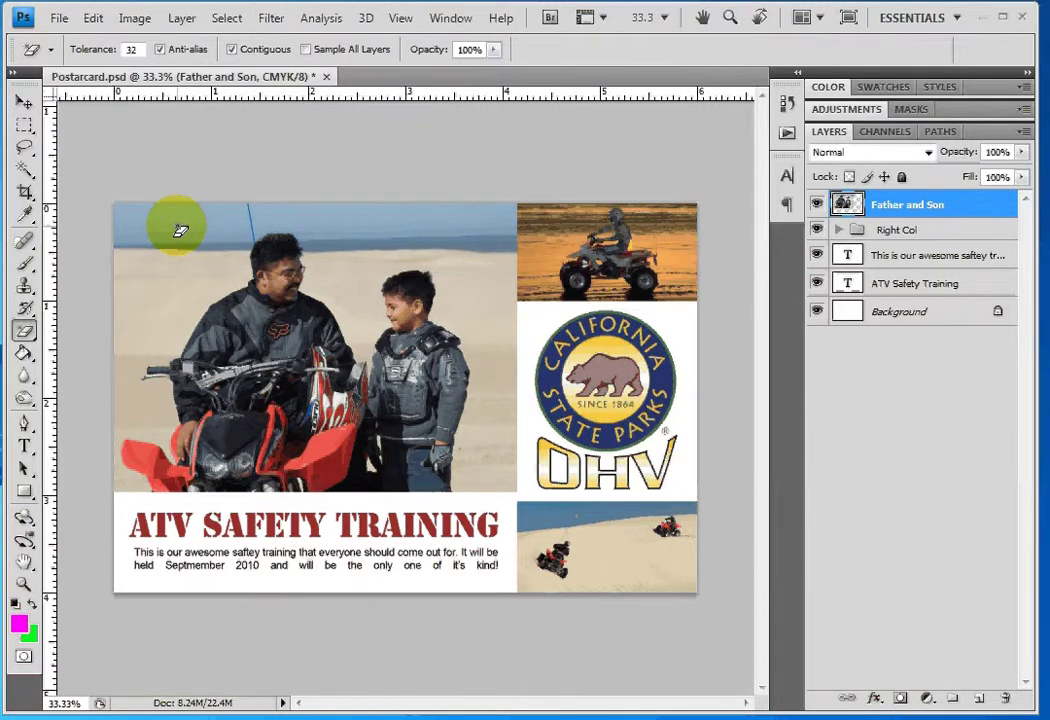
{"action": "left_click", "coordinate": [180, 231]}
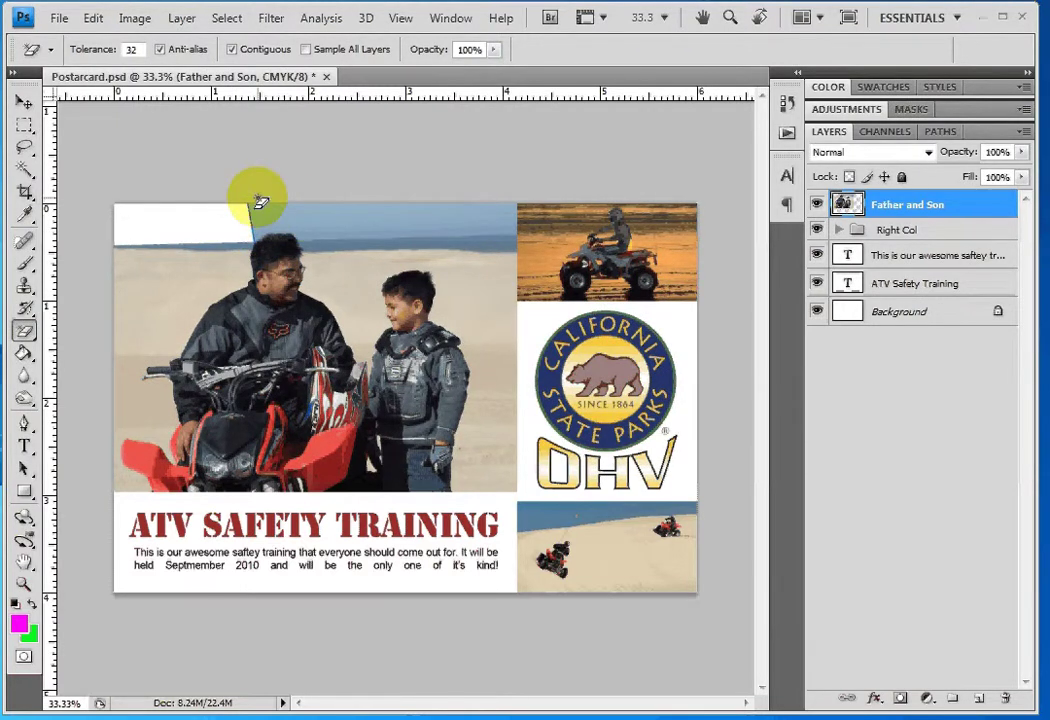
{"action": "left_click", "coordinate": [298, 215]}
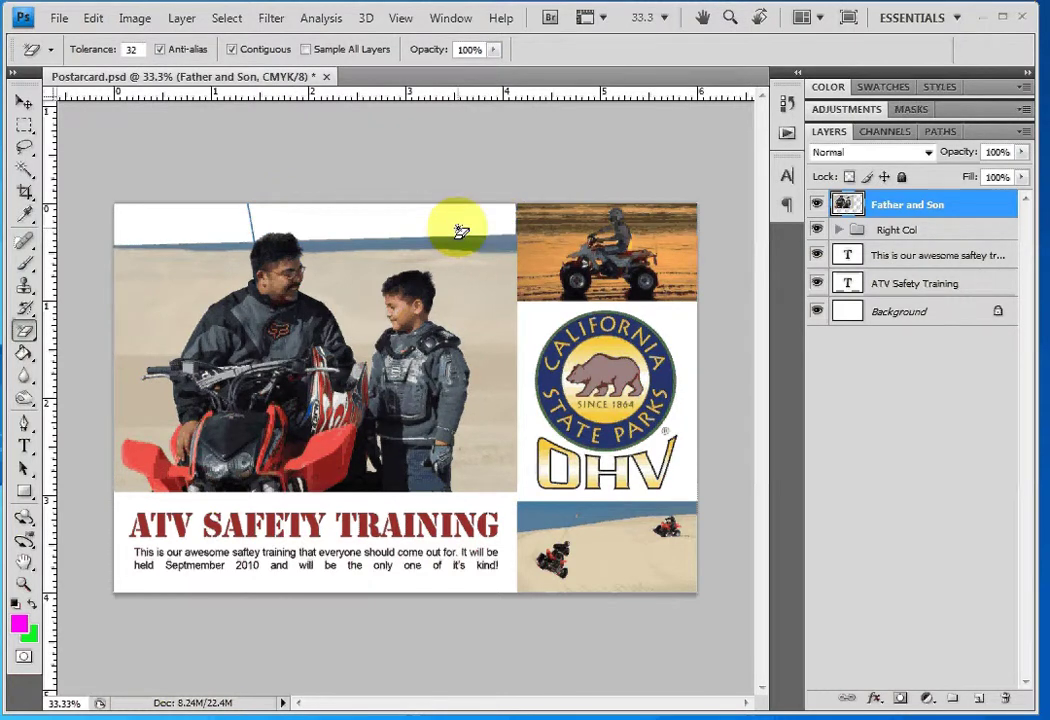
{"action": "left_click", "coordinate": [484, 247]}
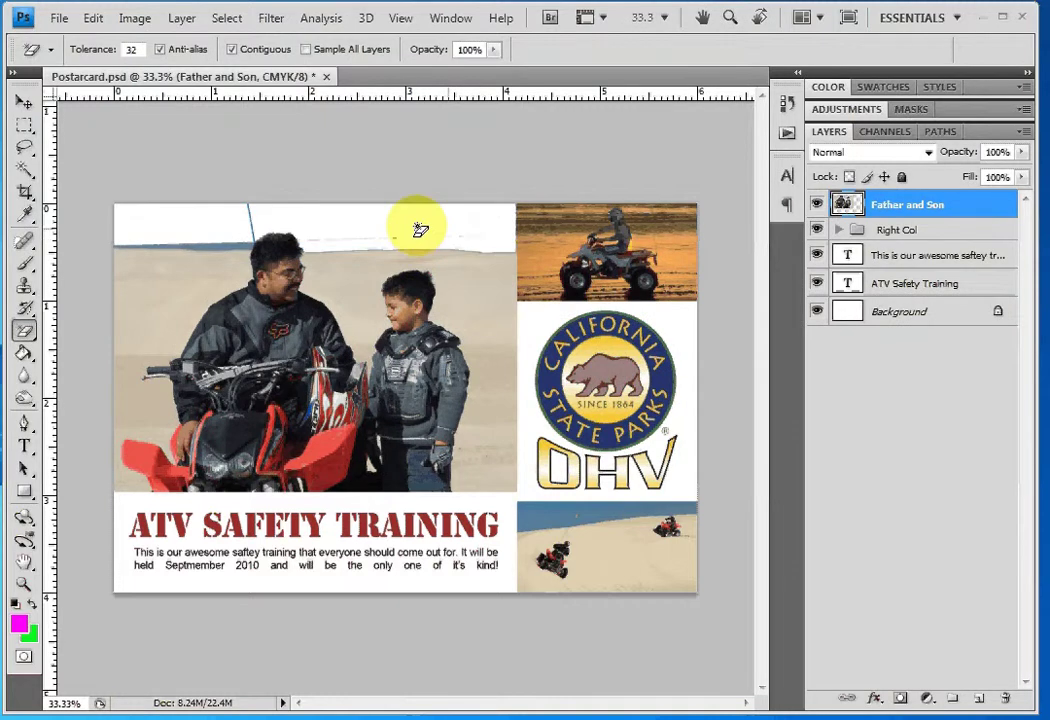
{"action": "left_click", "coordinate": [229, 246]}
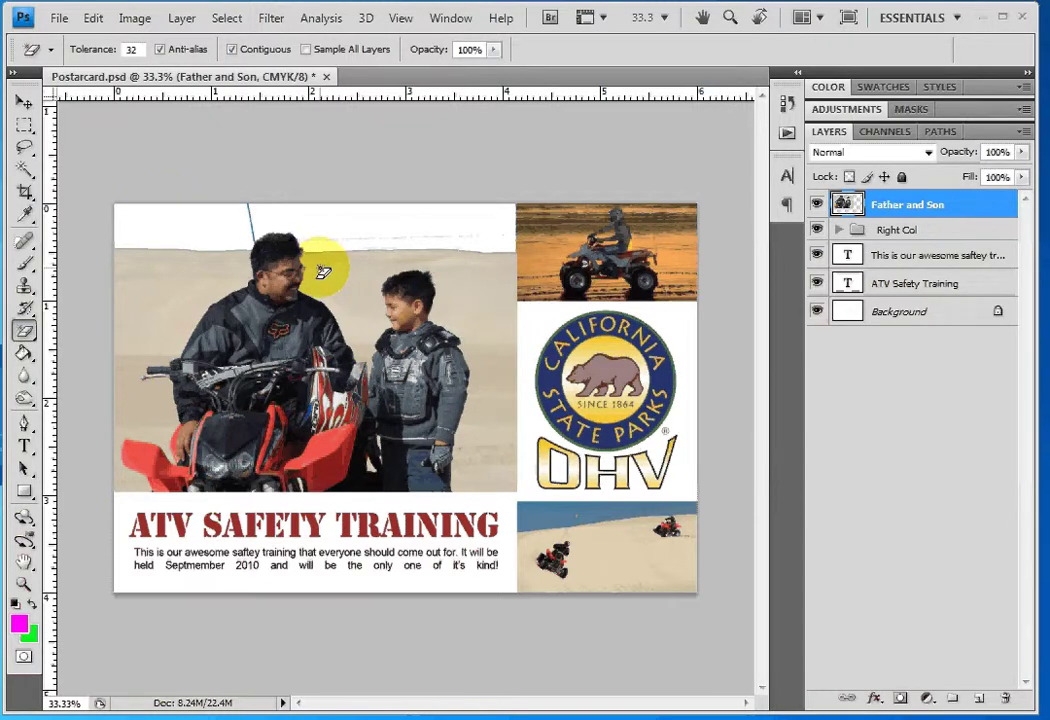
Erase the sand on both sides of the father with the Magic Eraser and the leftover horizon line with the Eraser
{"action": "left_click", "coordinate": [164, 296]}
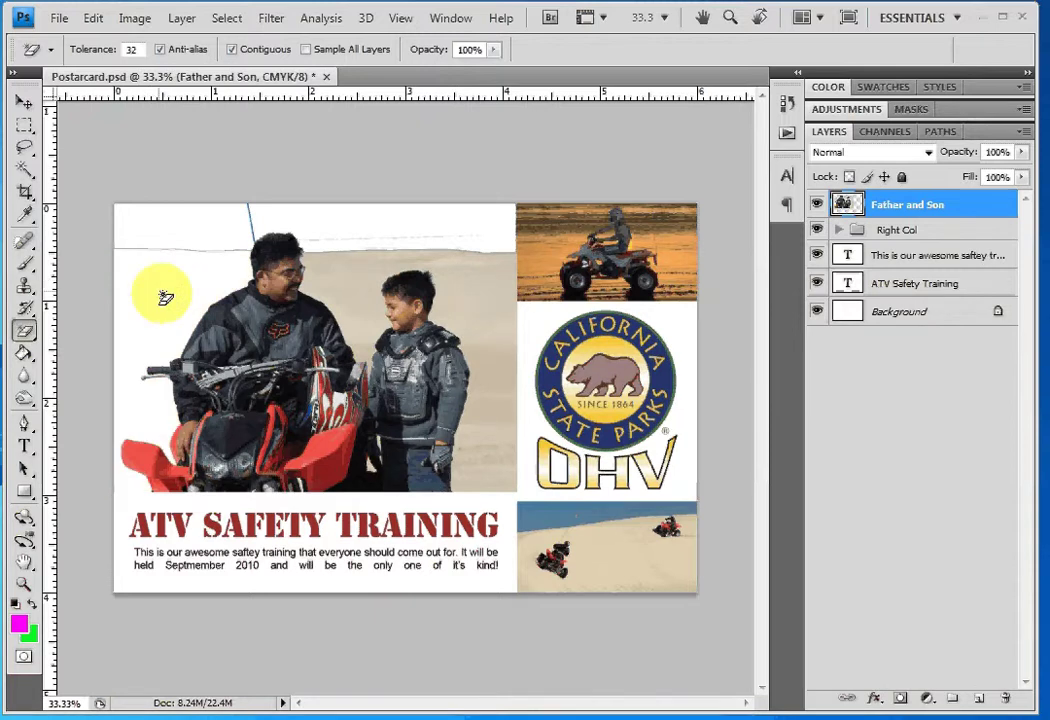
{"action": "left_click", "coordinate": [367, 296]}
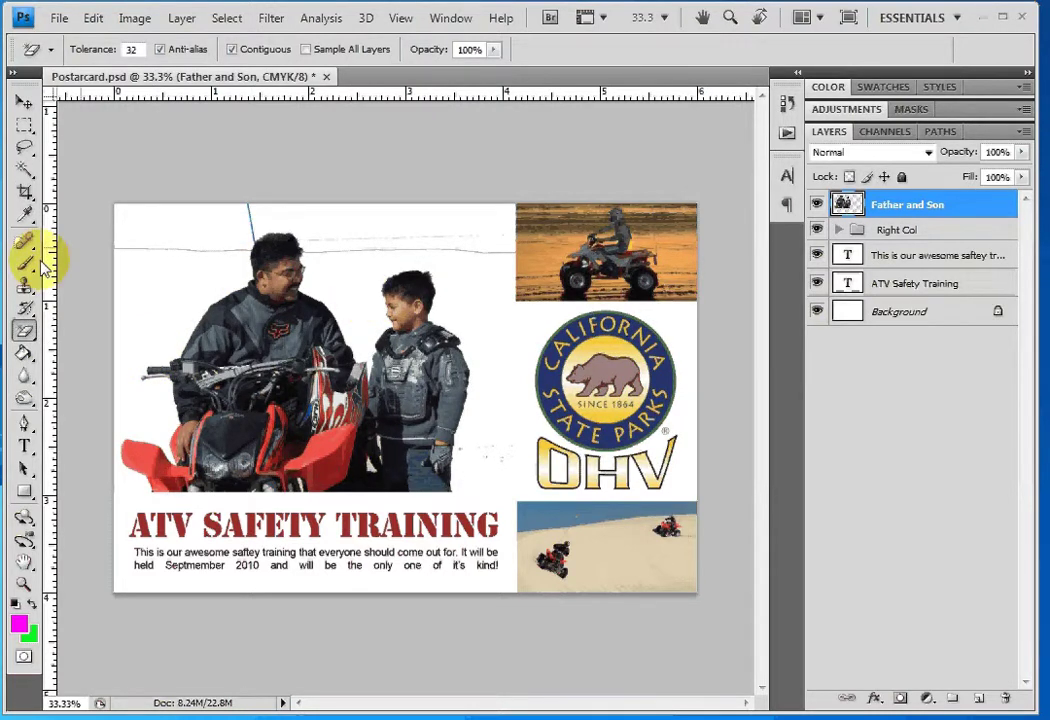
{"action": "left_click", "coordinate": [35, 332]}
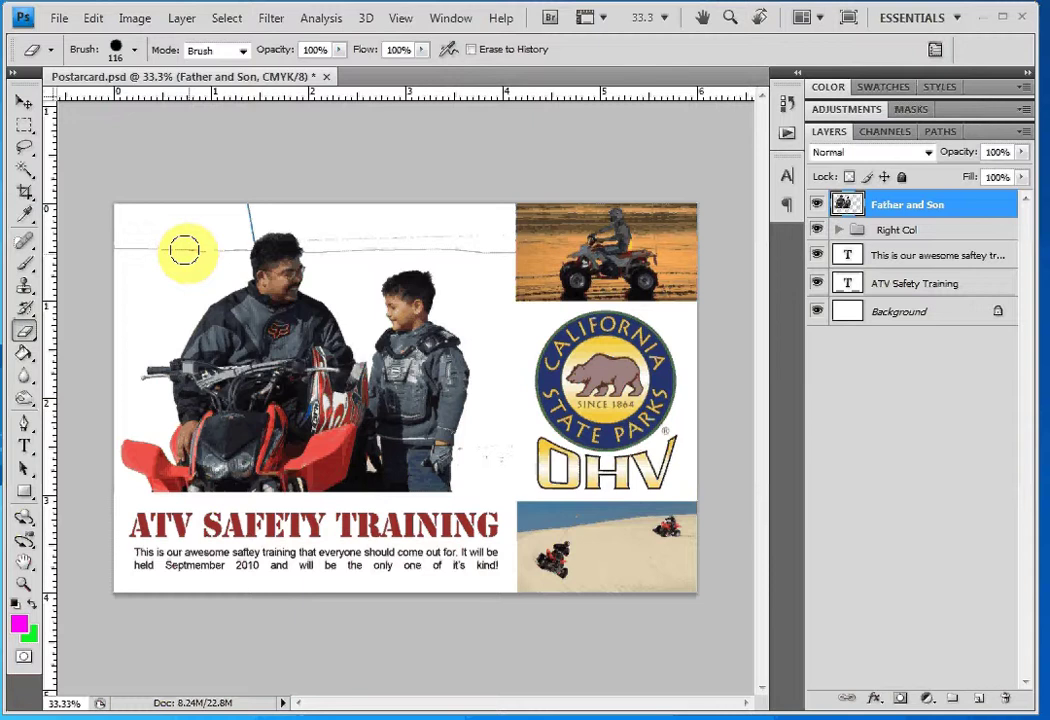
{"action": "mouse_move", "coordinate": [215, 248]}
{"action": "left_mouse_down"}
{"action": "mouse_move", "coordinate": [62, 237]}
{"action": "mouse_move", "coordinate": [317, 179]}
{"action": "mouse_move", "coordinate": [436, 242]}
{"action": "mouse_move", "coordinate": [502, 240]}
{"action": "left_mouse_up"}
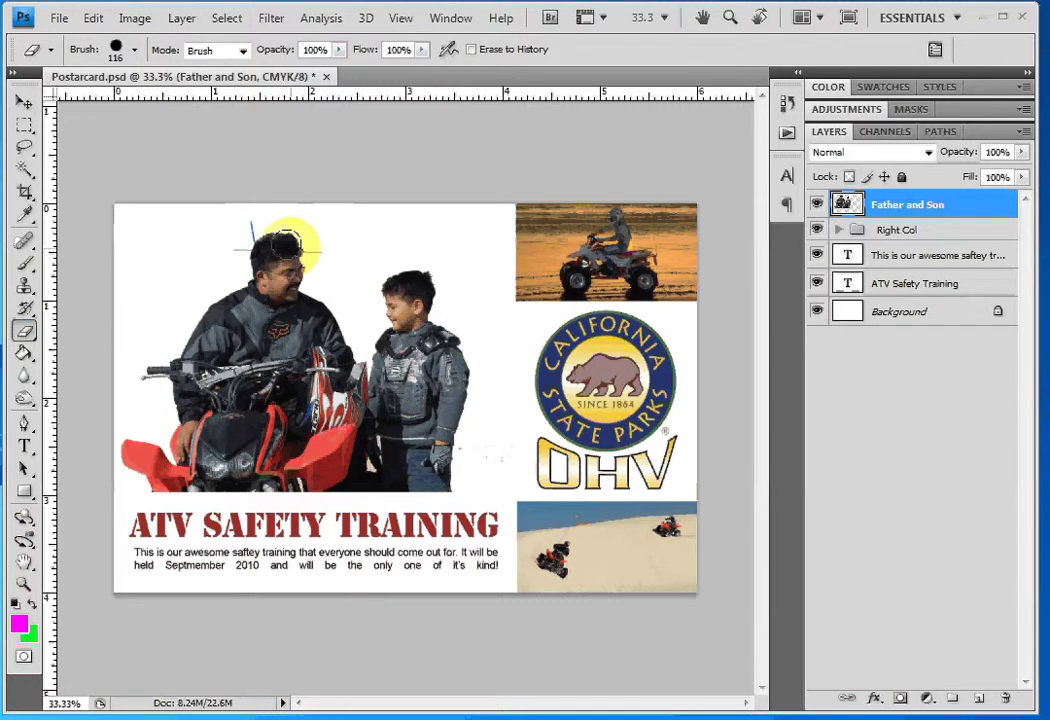
Revert the document history to the last Eraser stroke before the Magic Eraser was used on the photo's background
{"action": "left_click", "coordinate": [786, 105]}
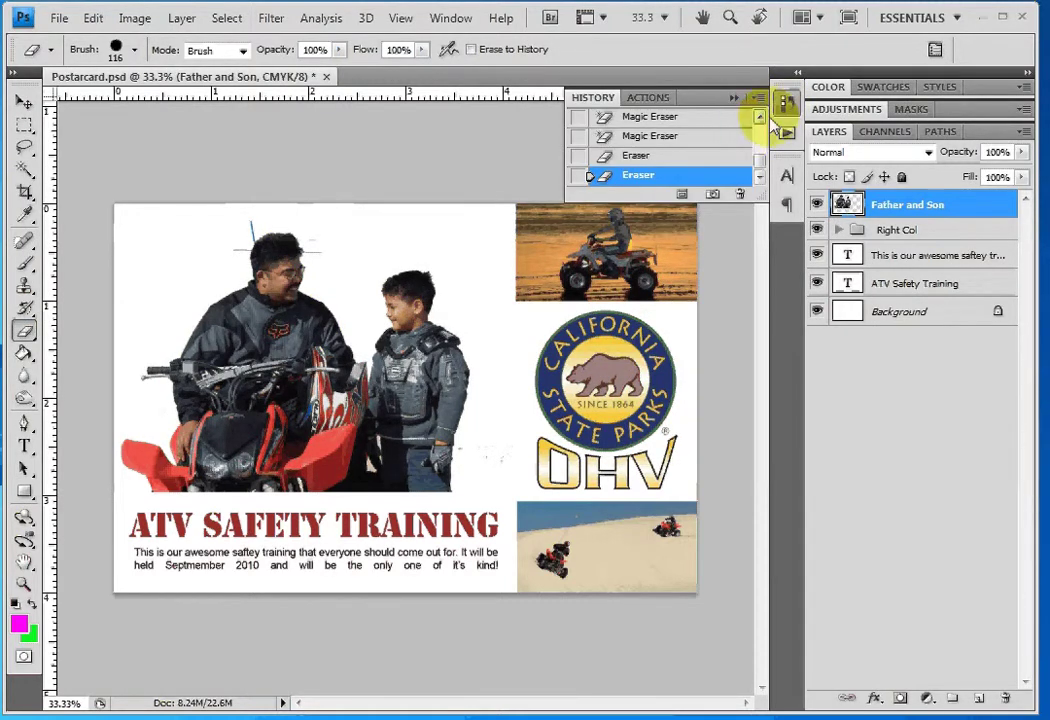
{"action": "left_click", "coordinate": [760, 117]}
{"action": "left_click", "coordinate": [760, 118]}
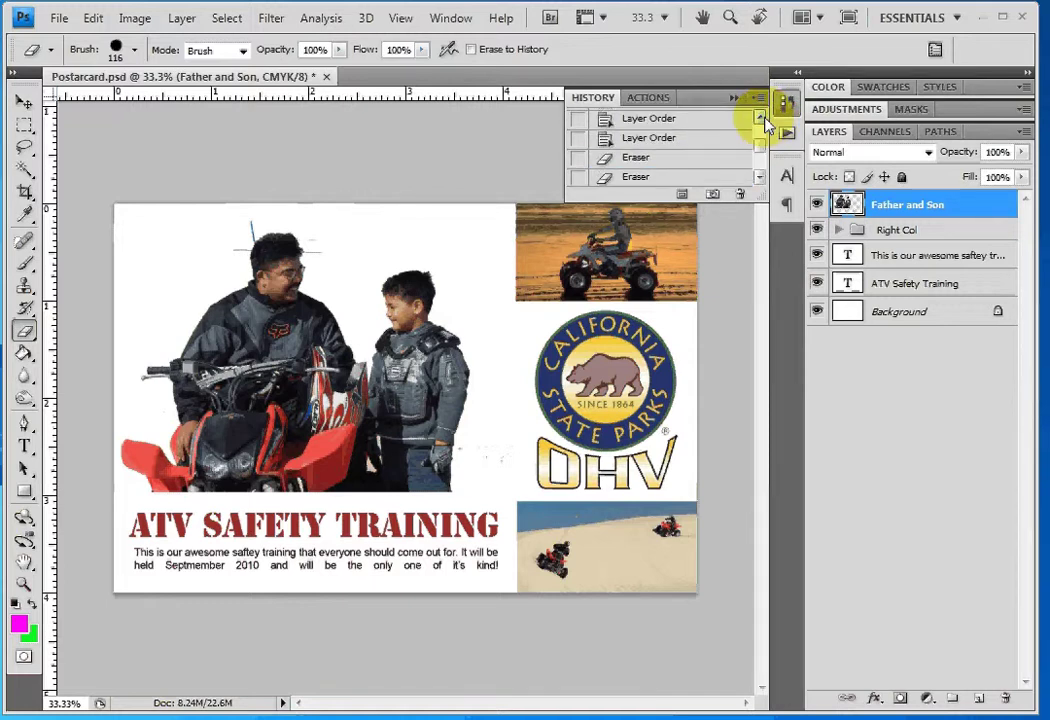
{"action": "left_click", "coordinate": [760, 177]}
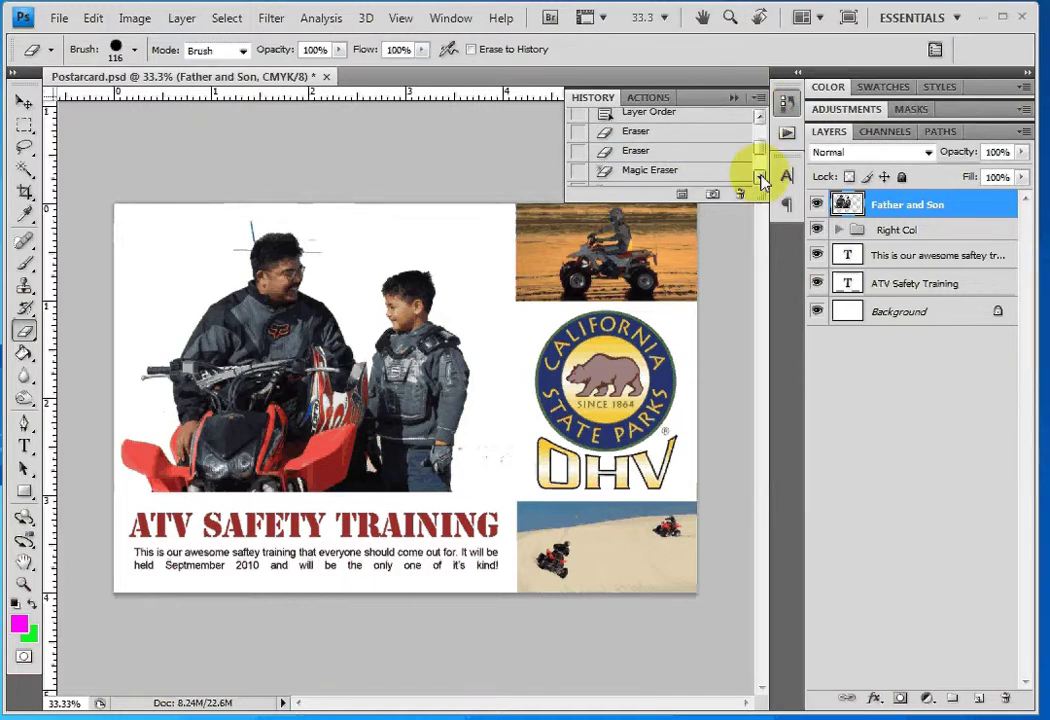
{"action": "left_click", "coordinate": [633, 152]}
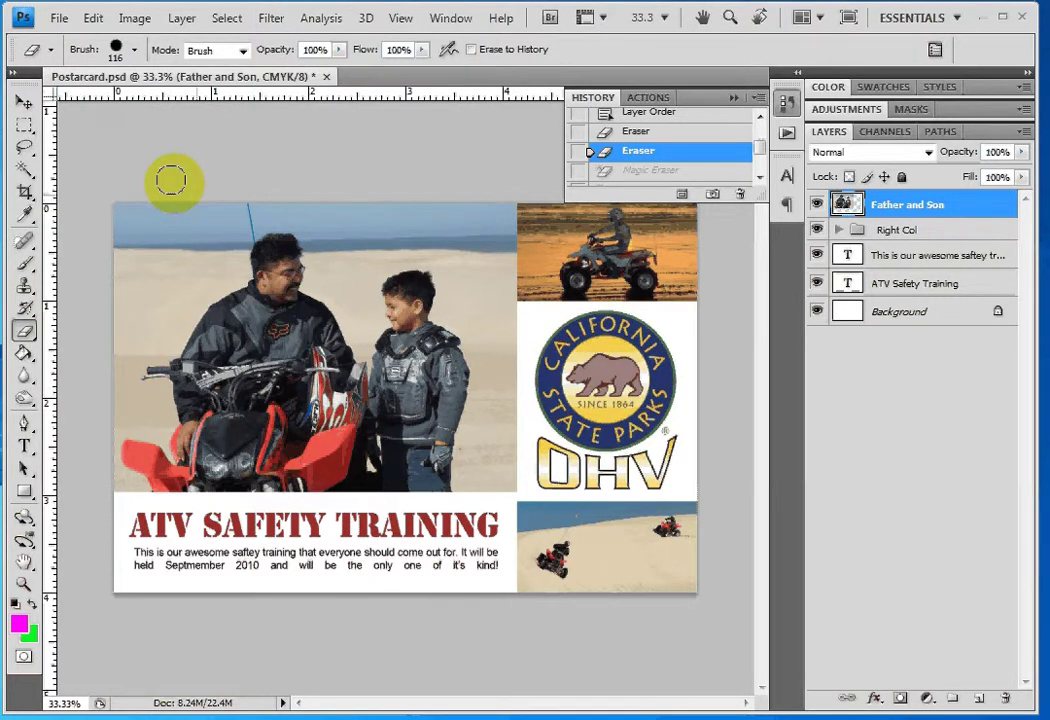
Take the Logo layer out of the Right Col group, stack it above Father and Son, and move the logo to the photo's upper-left corner
{"action": "key", "text": "v"}
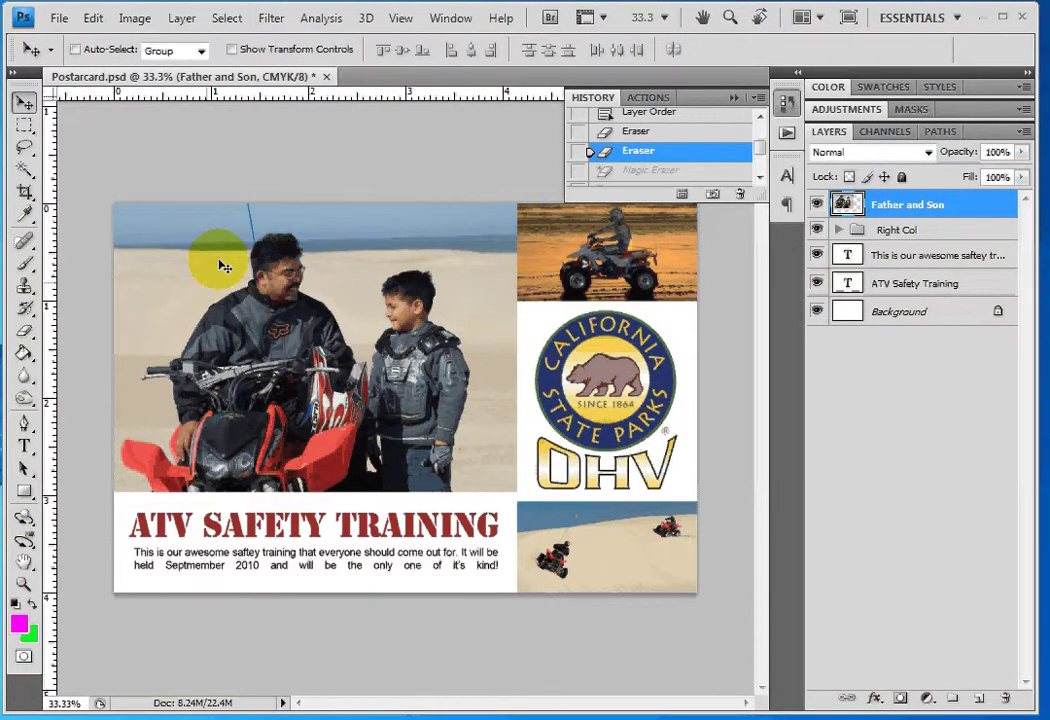
{"action": "left_click", "coordinate": [839, 231]}
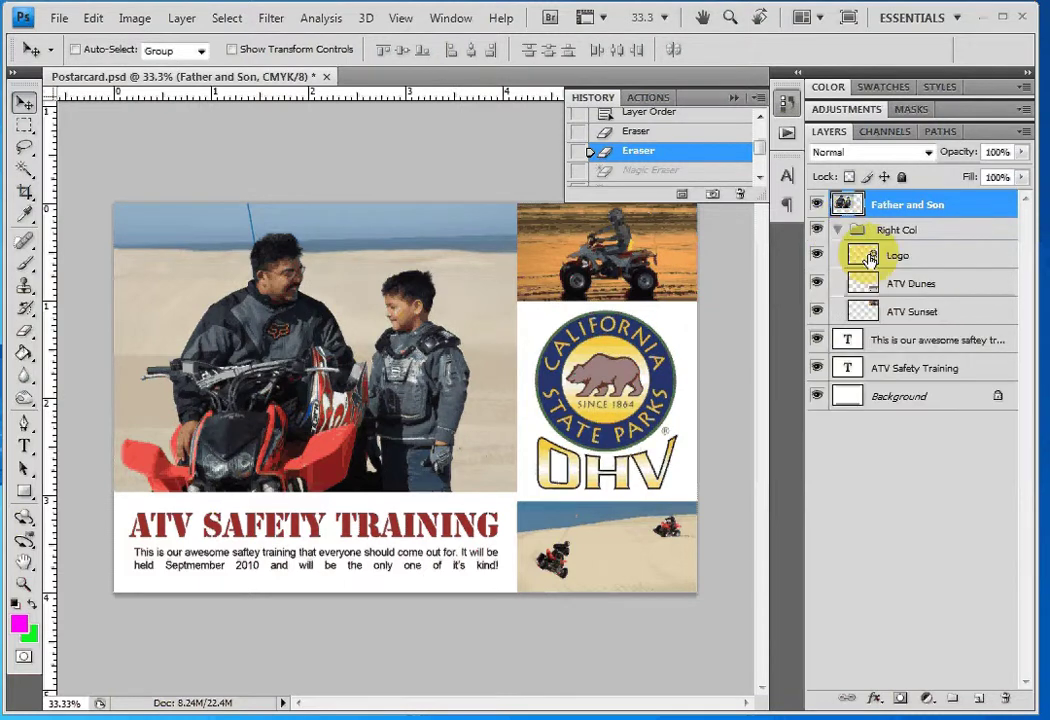
{"action": "left_click_drag", "start_coordinate": [871, 258], "coordinate": [865, 190]}
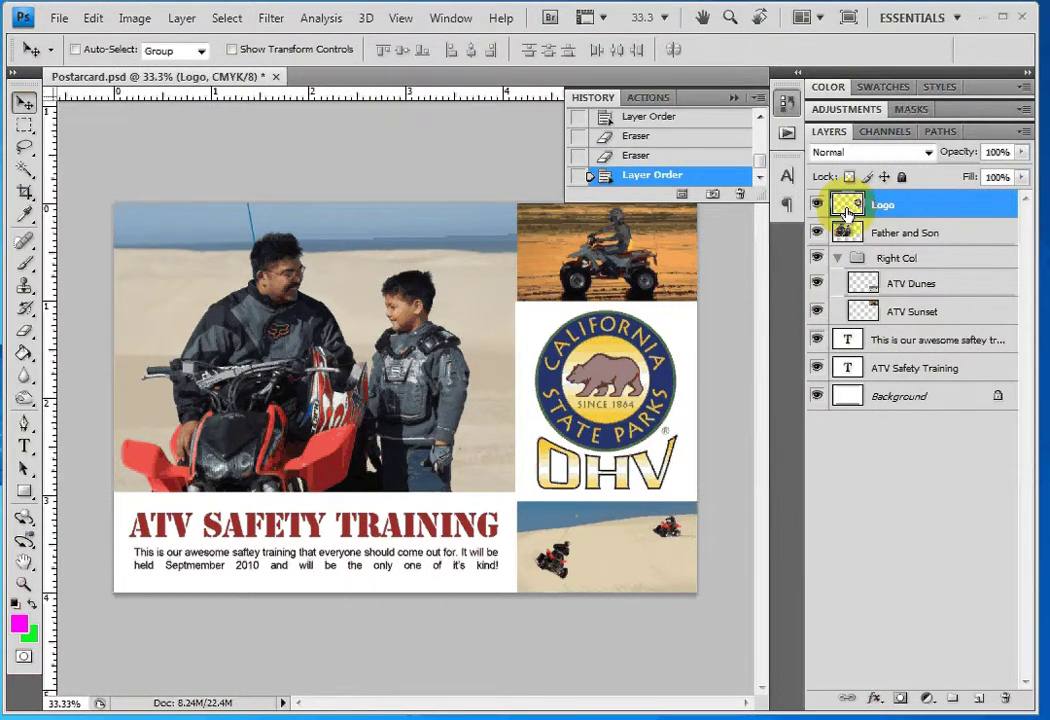
{"action": "left_click_drag", "start_coordinate": [578, 370], "coordinate": [200, 282]}
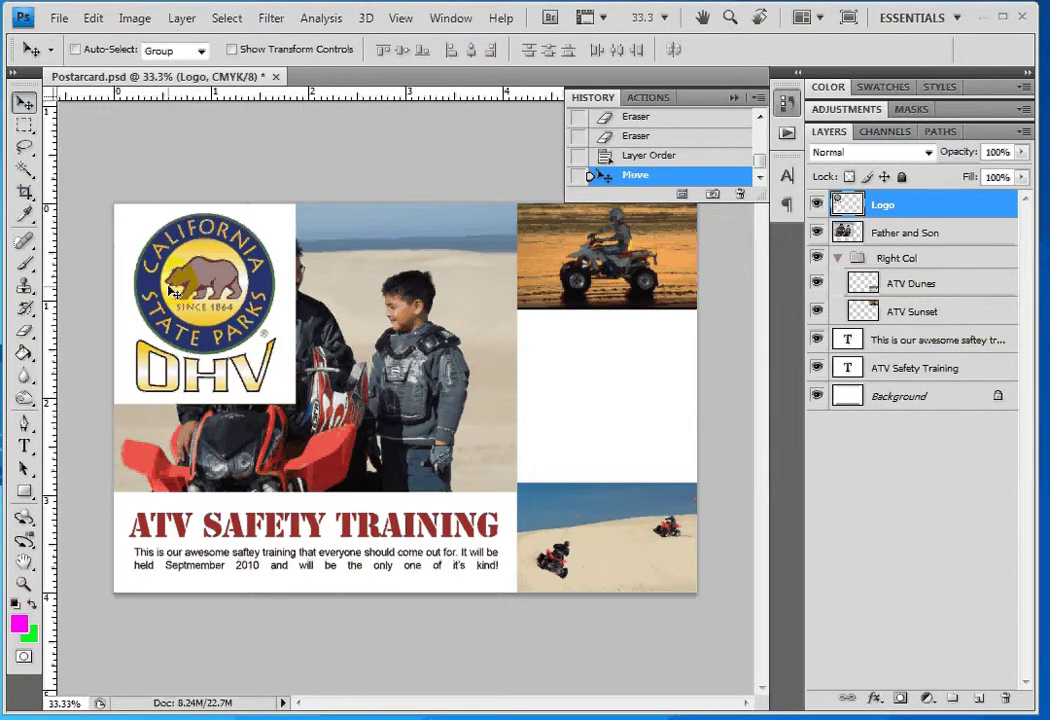
Scale the logo proportionally to about 54.9%, keeping it anchored in the photo's upper-left corner
{"action": "key", "text": "ctrl+t"}
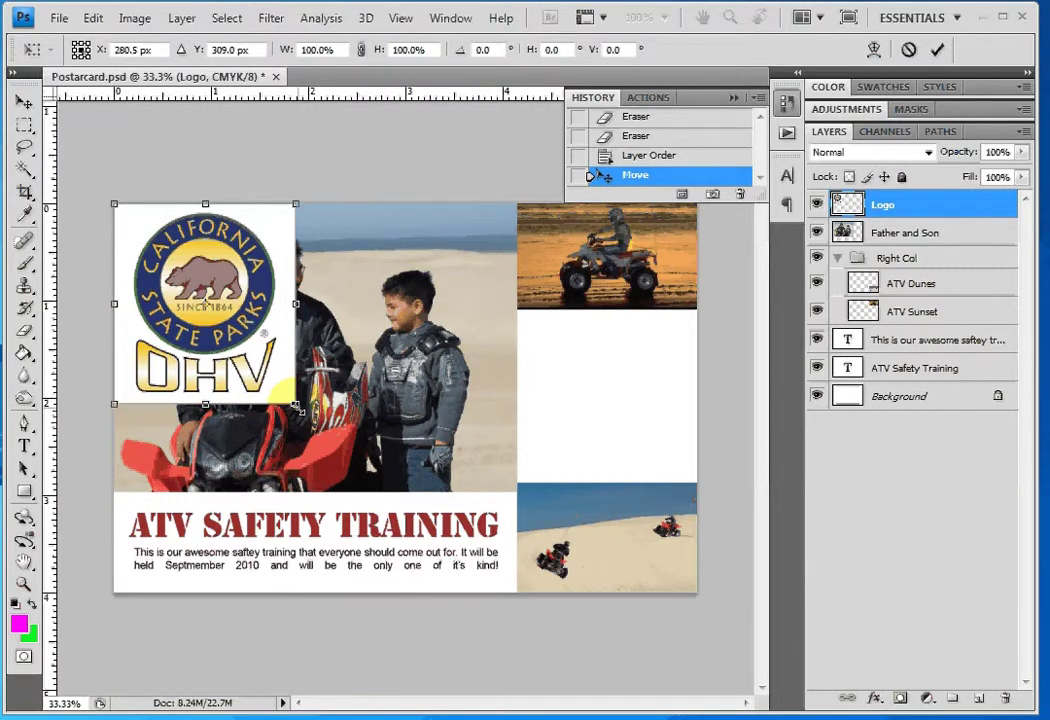
{"action": "left_click_drag", "start_coordinate": [297, 406], "coordinate": [197, 336]}
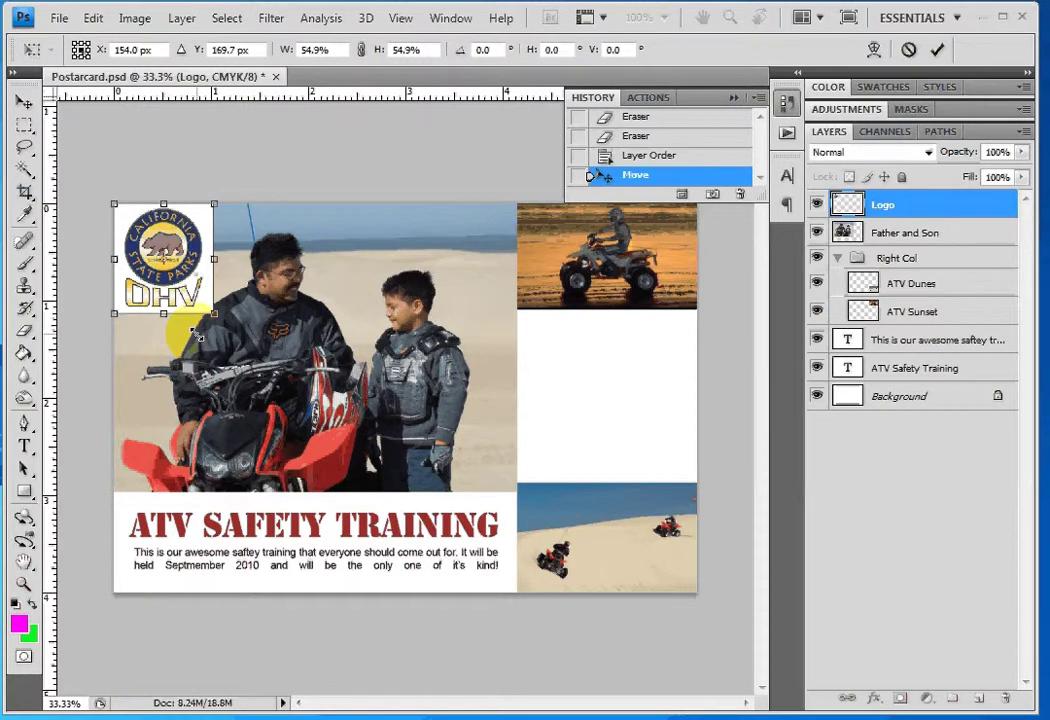
{"action": "key", "text": "Return"}
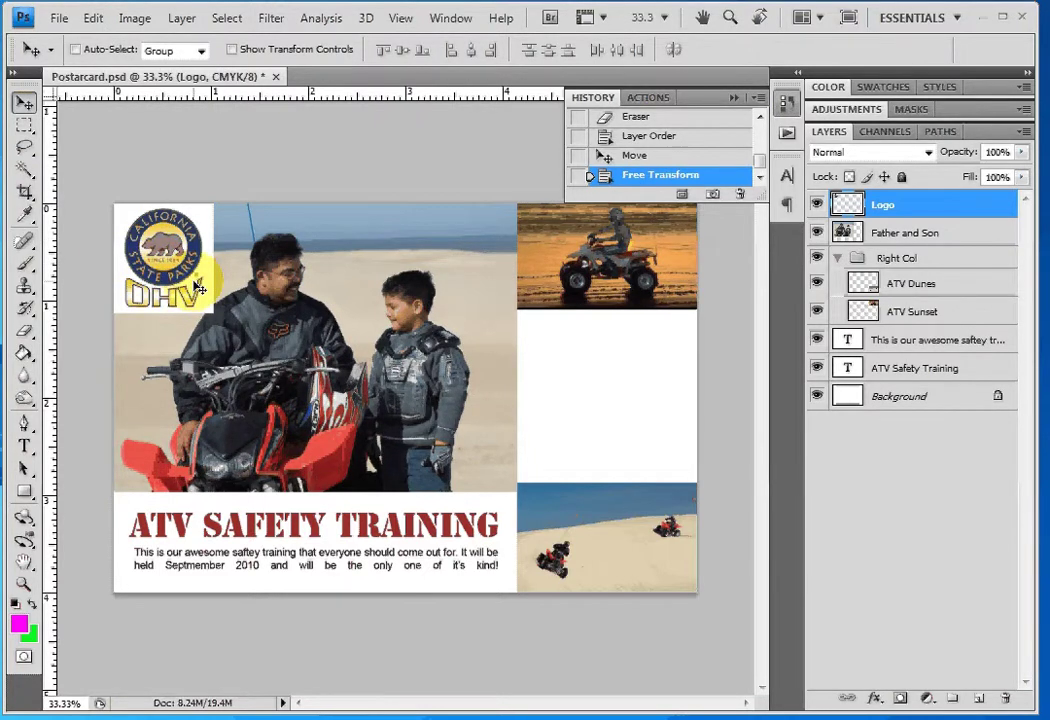
Erase the white background around the logo and inside the O of OHV with the Magic Eraser and inspect the logo up close
{"action": "left_click", "coordinate": [27, 336]}
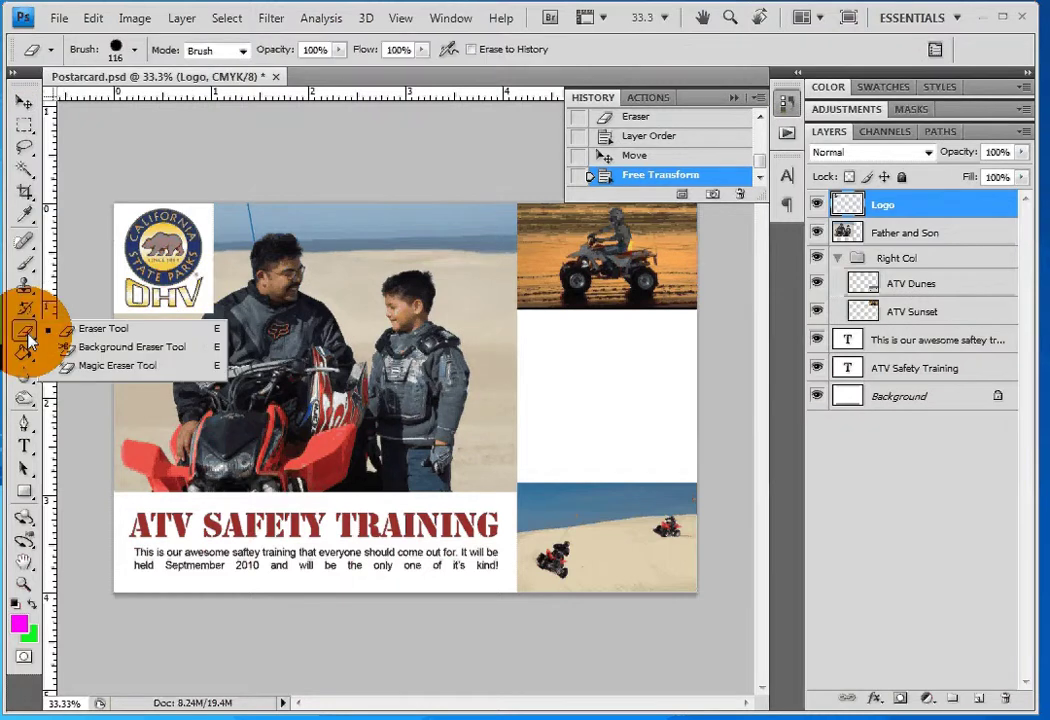
{"action": "left_click", "coordinate": [110, 366]}
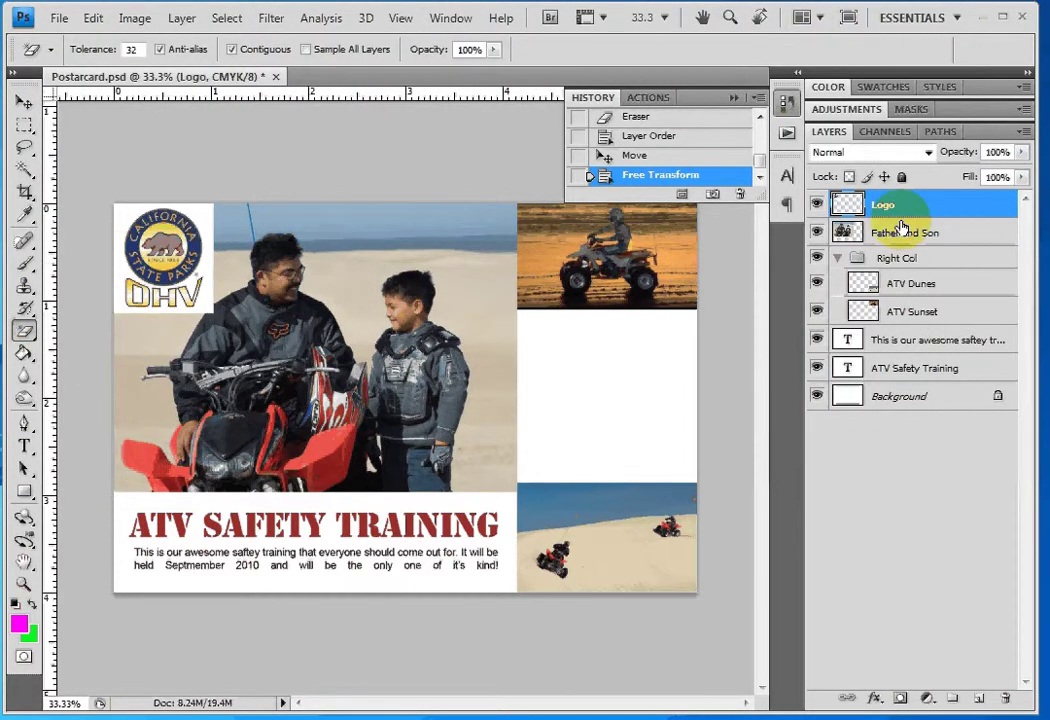
{"action": "left_click", "coordinate": [195, 216]}
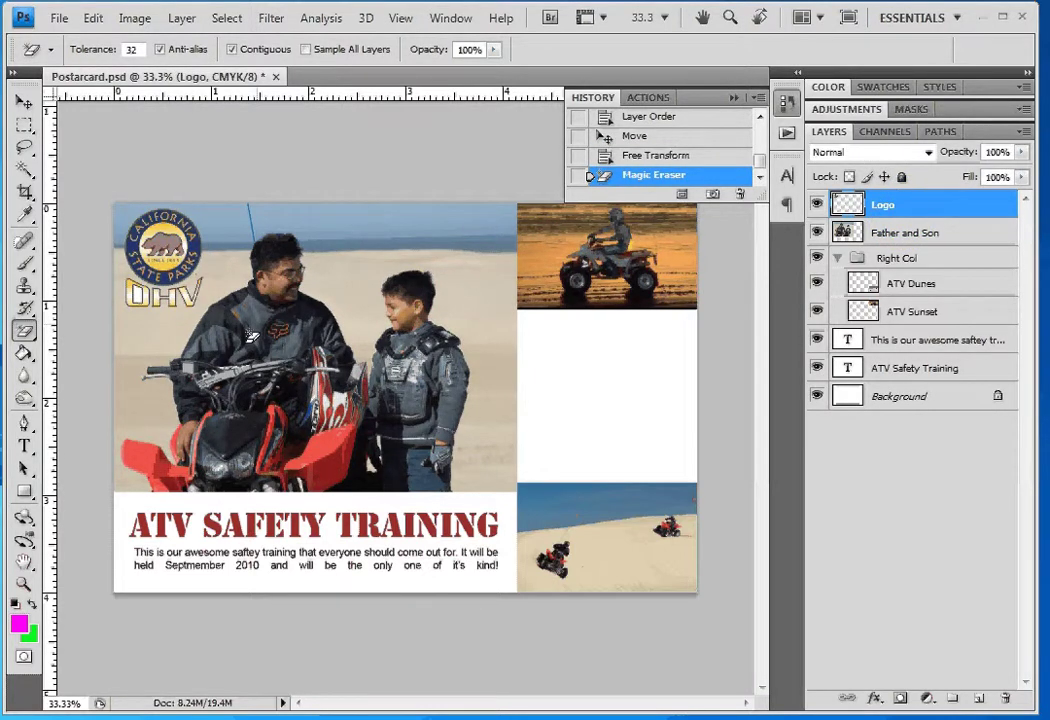
{"action": "left_click", "coordinate": [170, 399]}
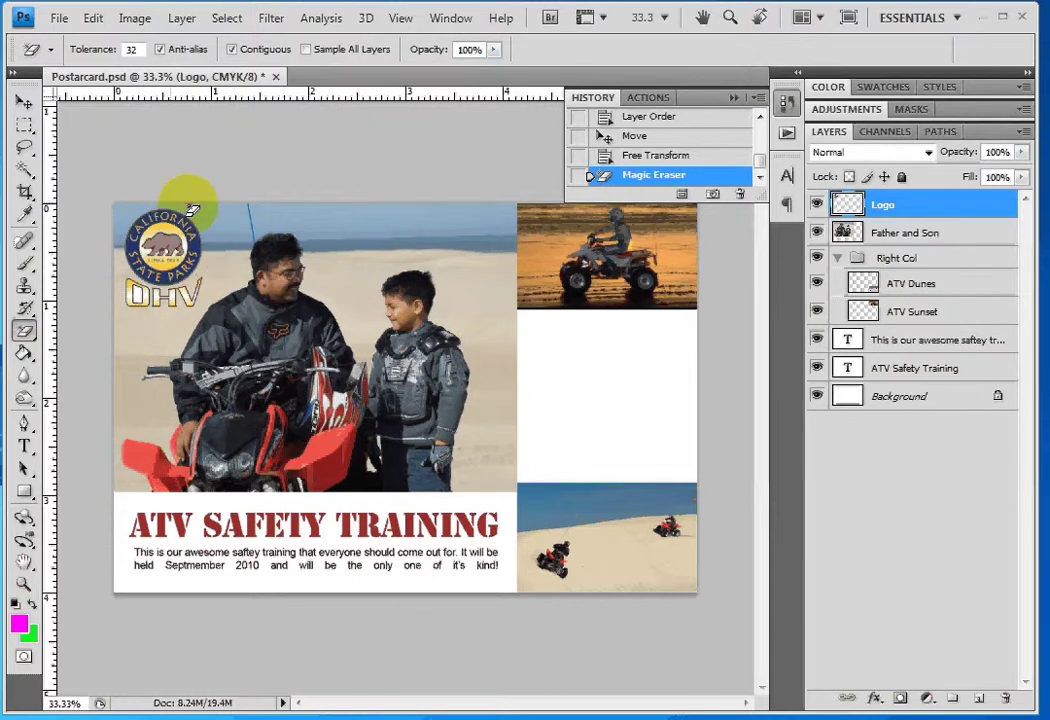
{"action": "left_click", "coordinate": [140, 298]}
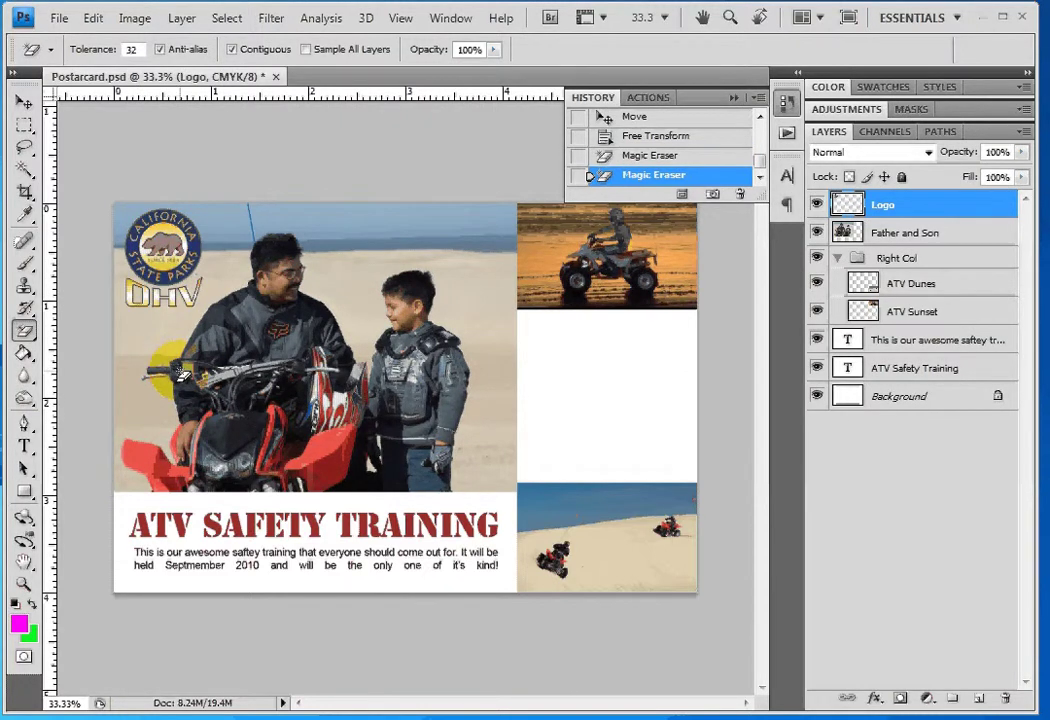
{"action": "left_click", "coordinate": [24, 584]}
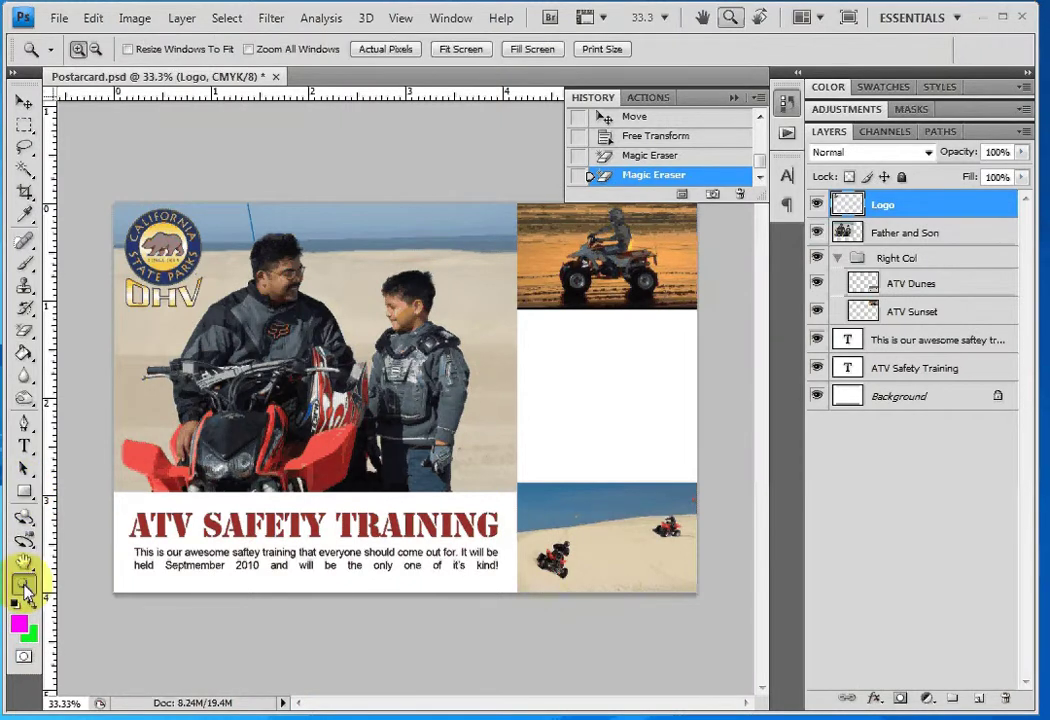
{"action": "left_click_drag", "start_coordinate": [122, 218], "coordinate": [280, 373]}
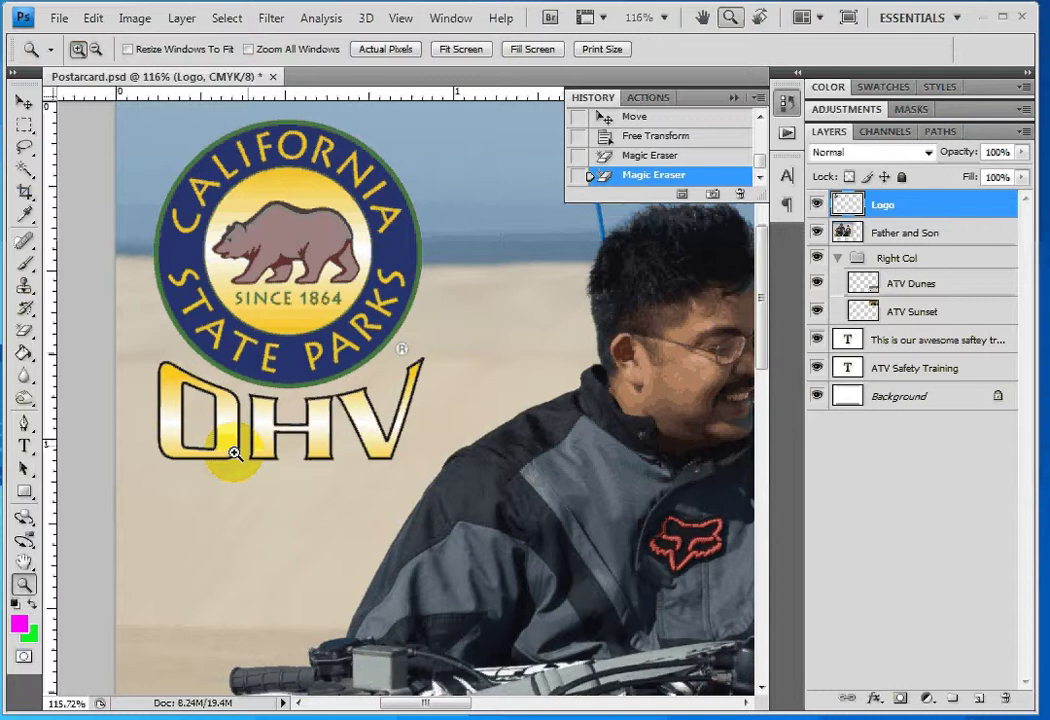